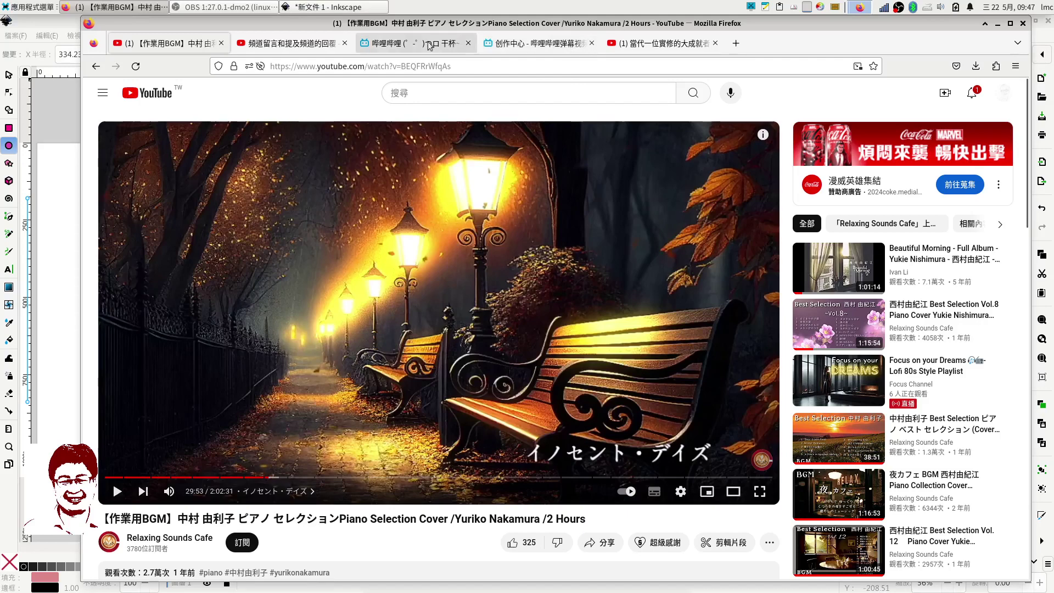
# Check the unanswered channel comments in YouTube Studio, including the question about shape colours, and return to Inkscape
pyautogui.click(308, 44)
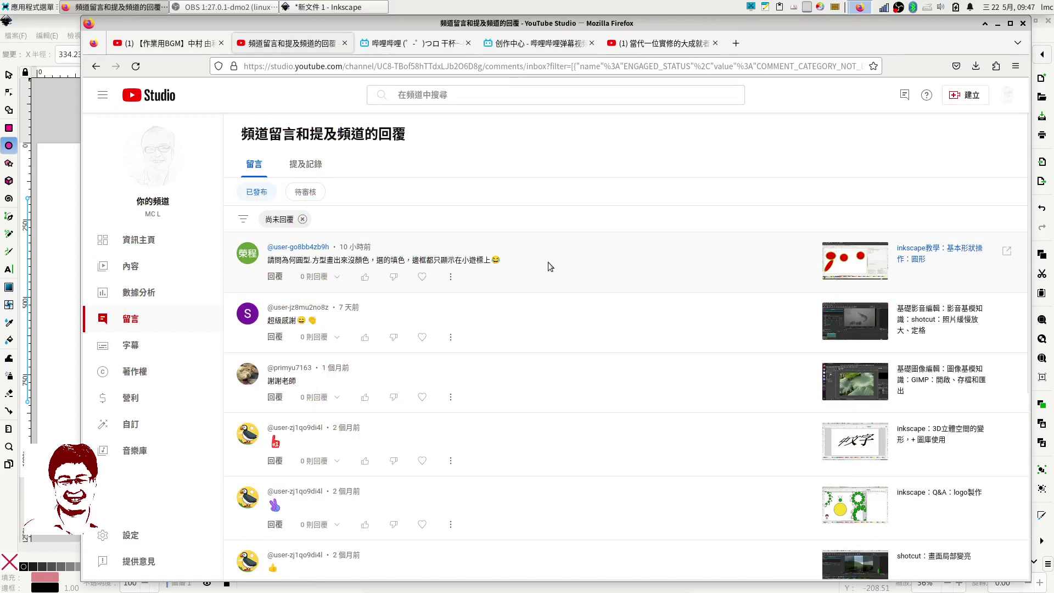
pyautogui.click(994, 24)
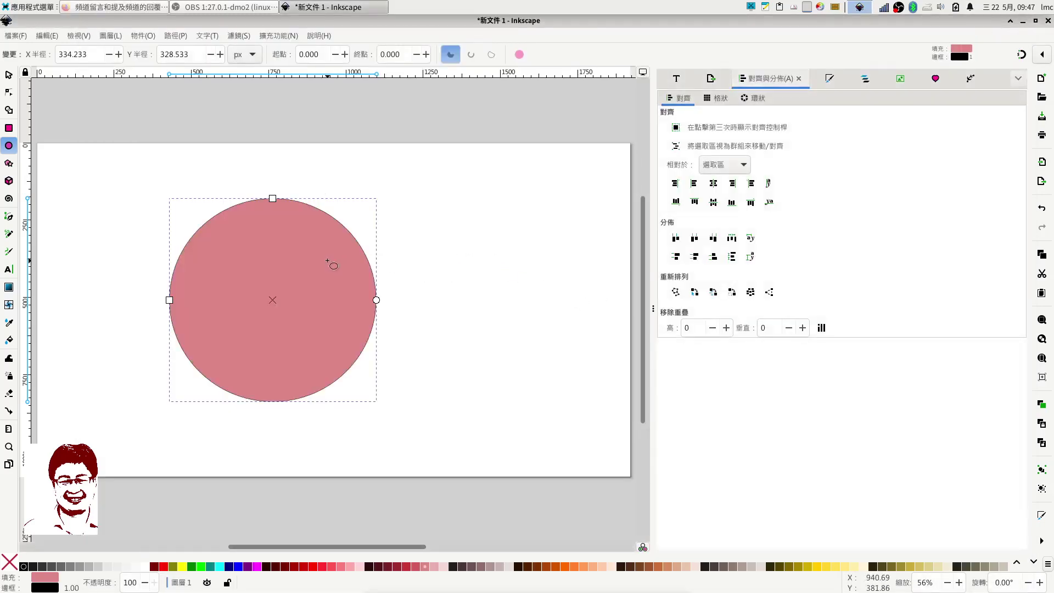
# Delete the existing pink circle from the page
pyautogui.click(9, 76)
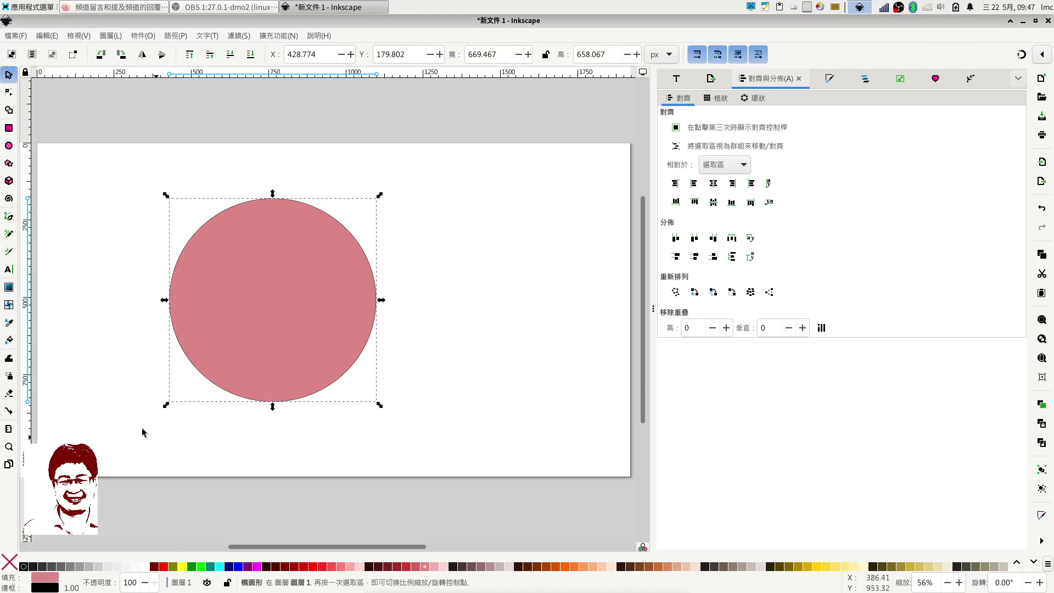
pyautogui.click(515, 186)
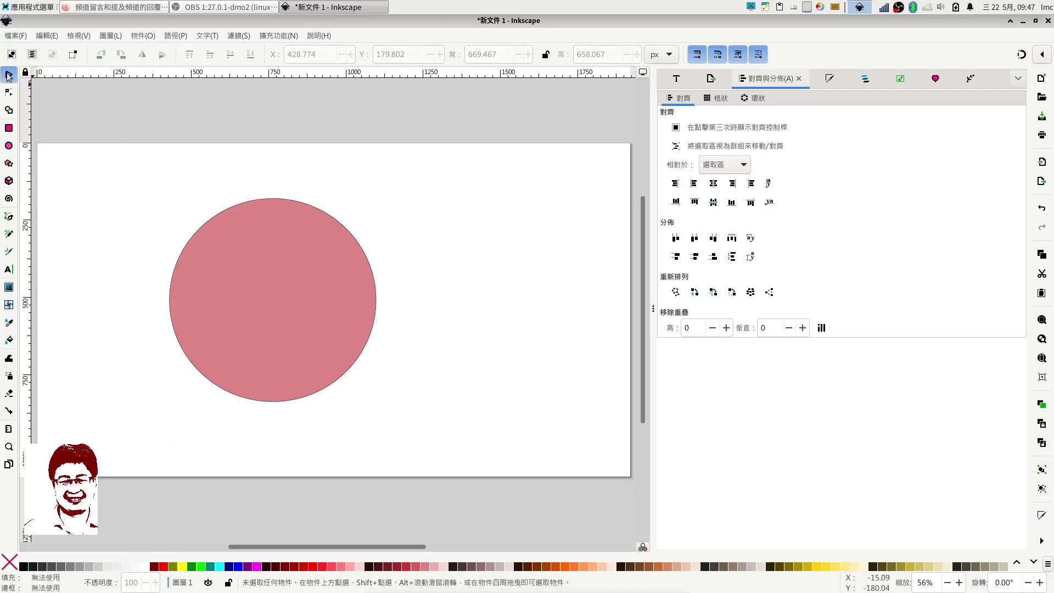
pyautogui.click(291, 315)
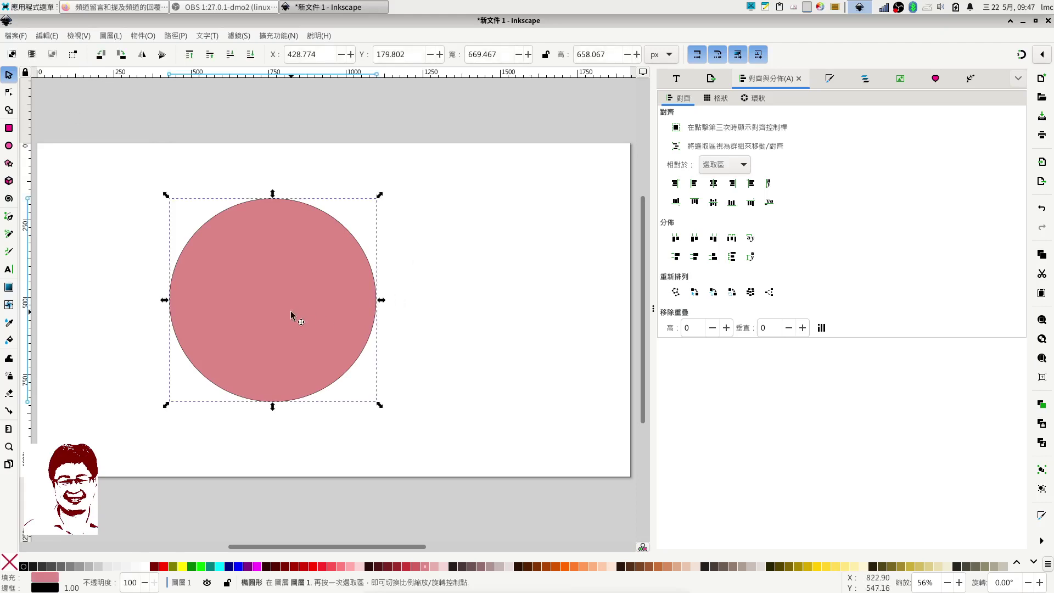
pyautogui.press('Delete')
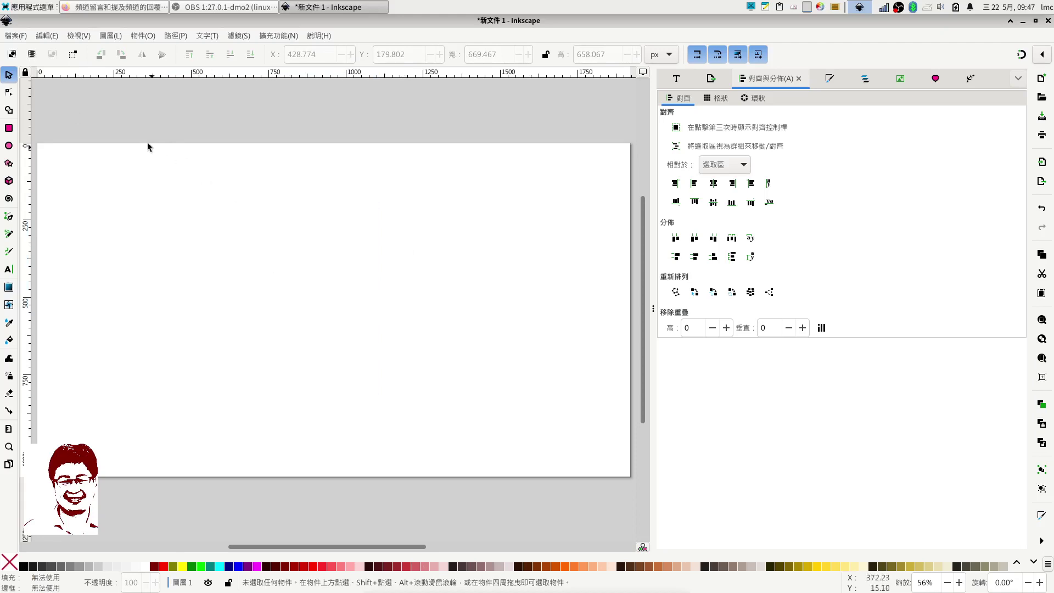
# Draw an ellipse with radii of about 335 × 322 px on the page and fill it golden yellow
pyautogui.click(9, 146)
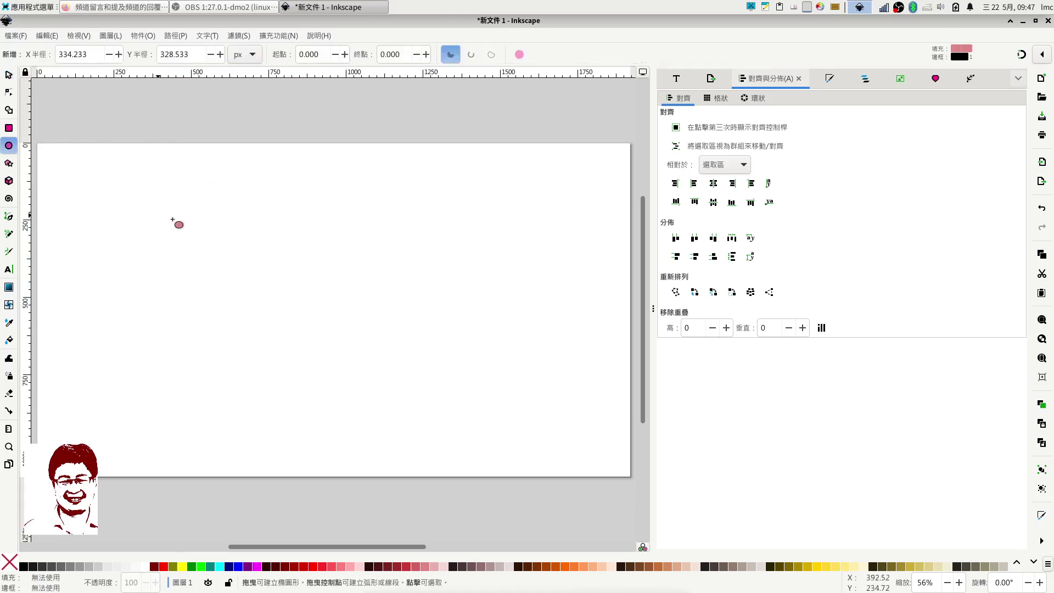
pyautogui.moveTo(202, 216); pyautogui.dragTo(410, 415)
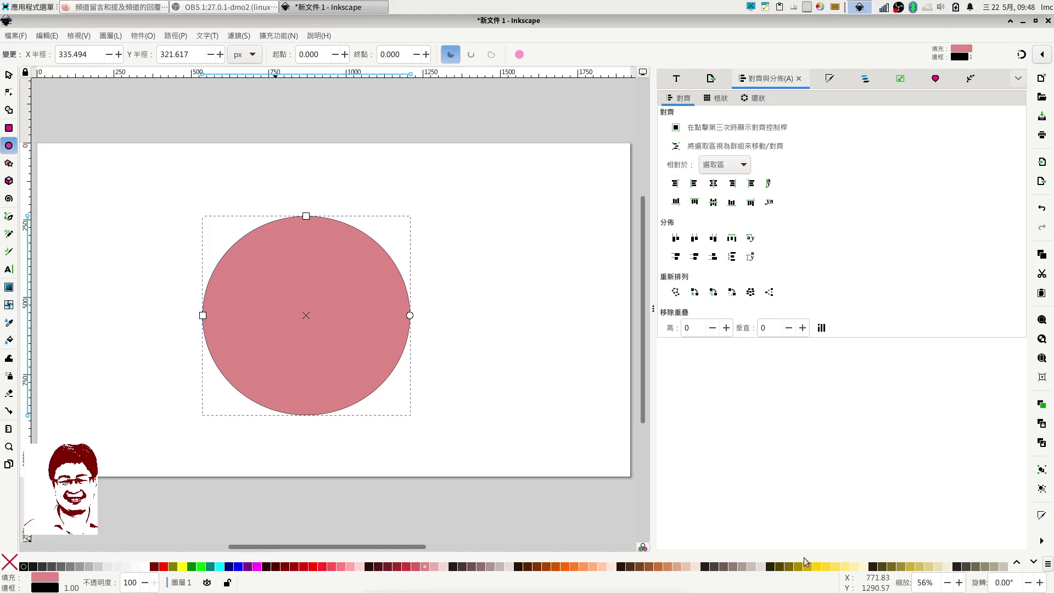
pyautogui.click(816, 571)
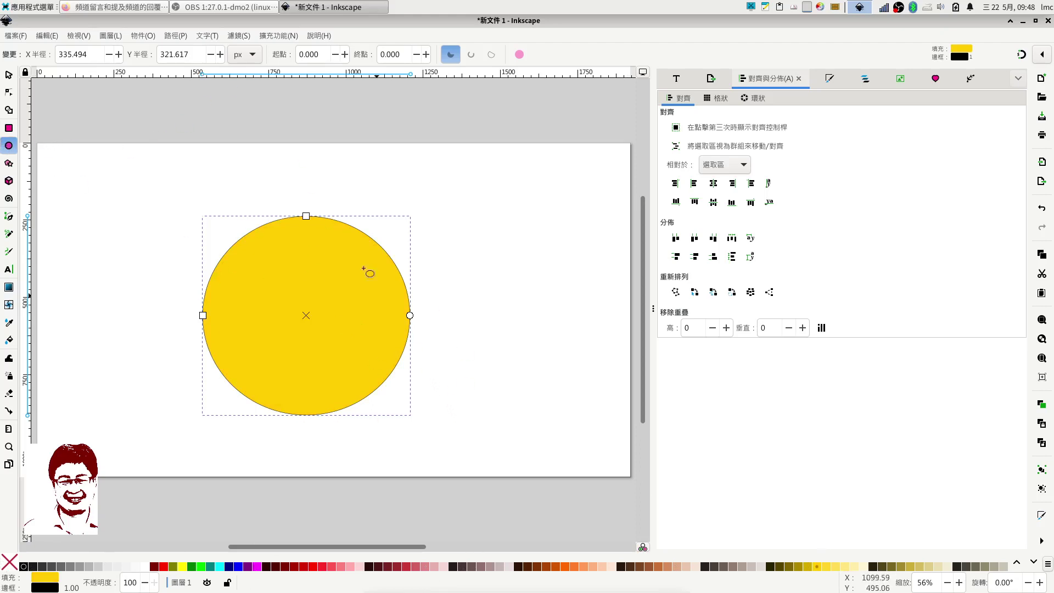
# Move the ellipse up and left to about X 287, Y 125 px and fill it red
pyautogui.click(9, 76)
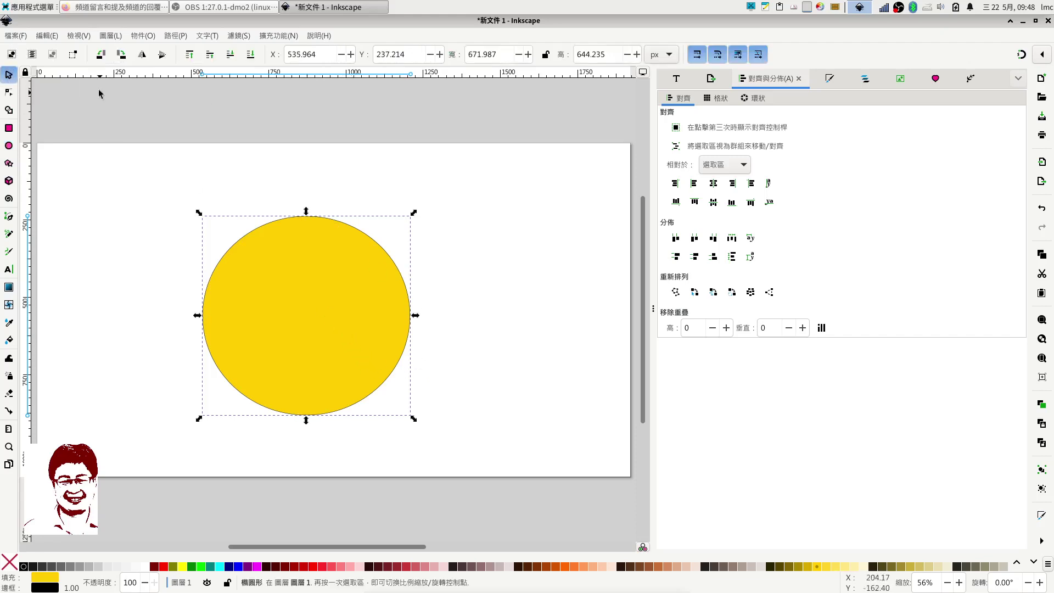
pyautogui.moveTo(303, 309); pyautogui.dragTo(227, 274)
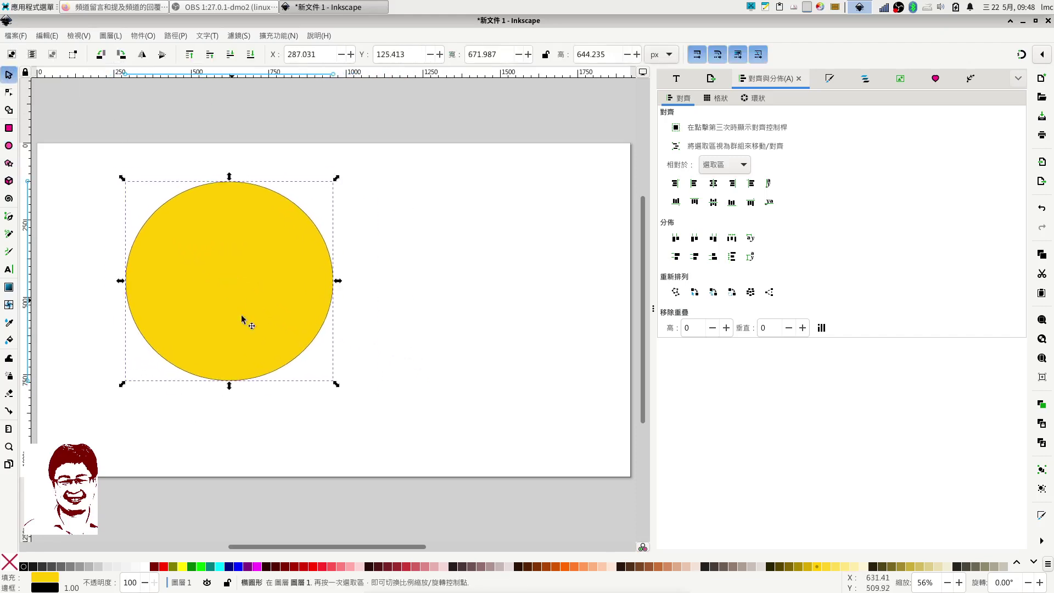
pyautogui.click(313, 566)
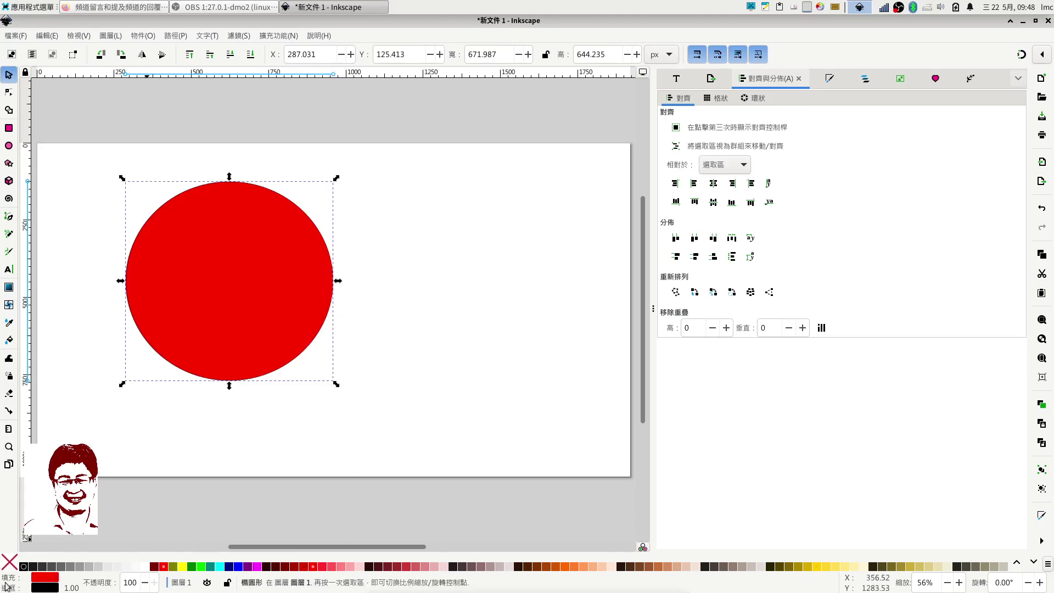
# Give the red ellipse a 10 px golden yellow outline and deselect it
pyautogui.rightClick(77, 588)
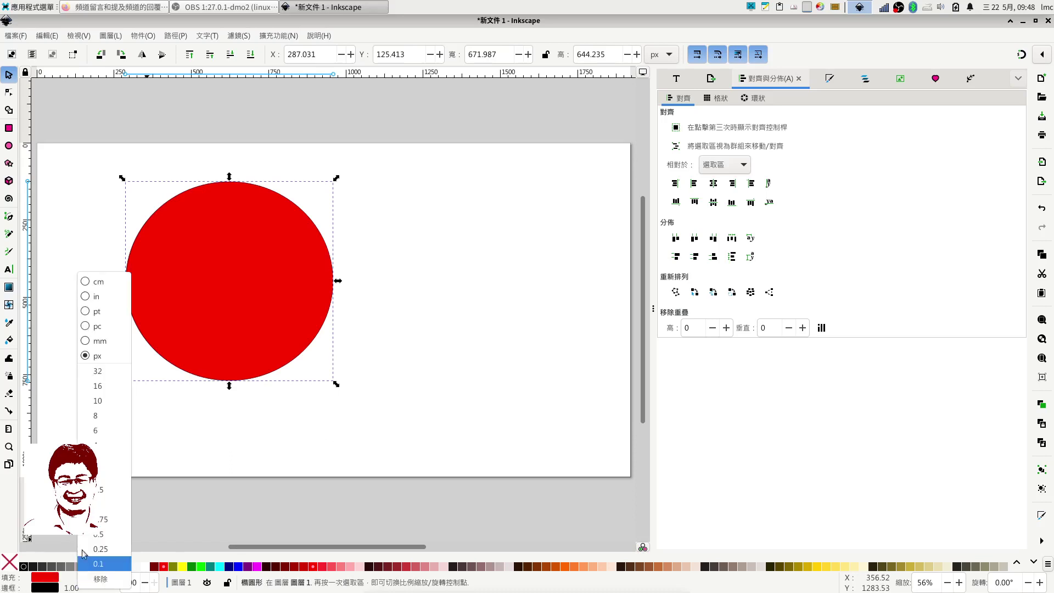
pyautogui.click(97, 400)
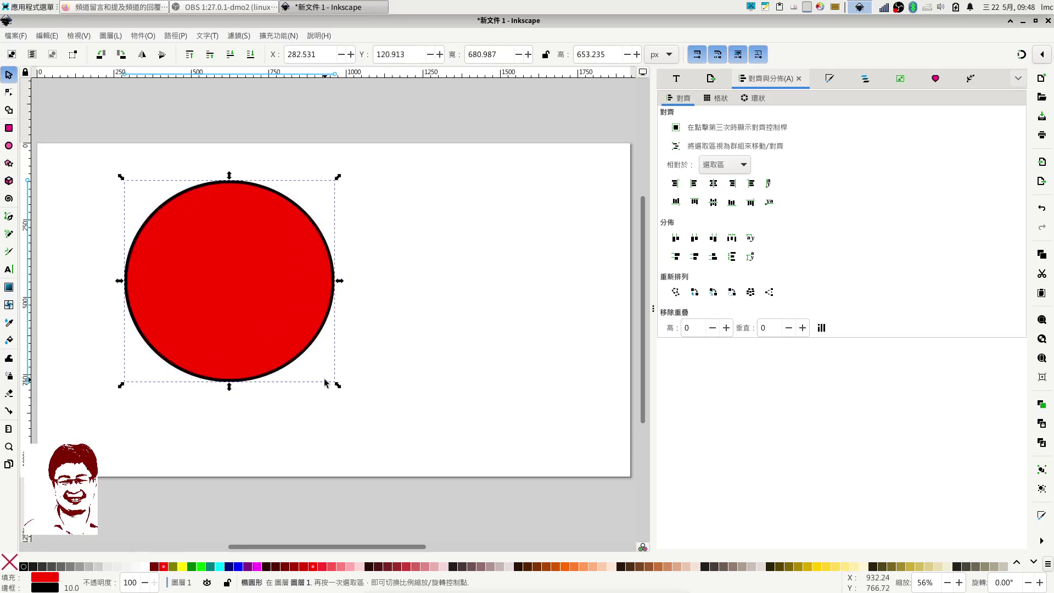
pyautogui.keyDown('shift'); pyautogui.click(817, 567); pyautogui.keyUp('shift')
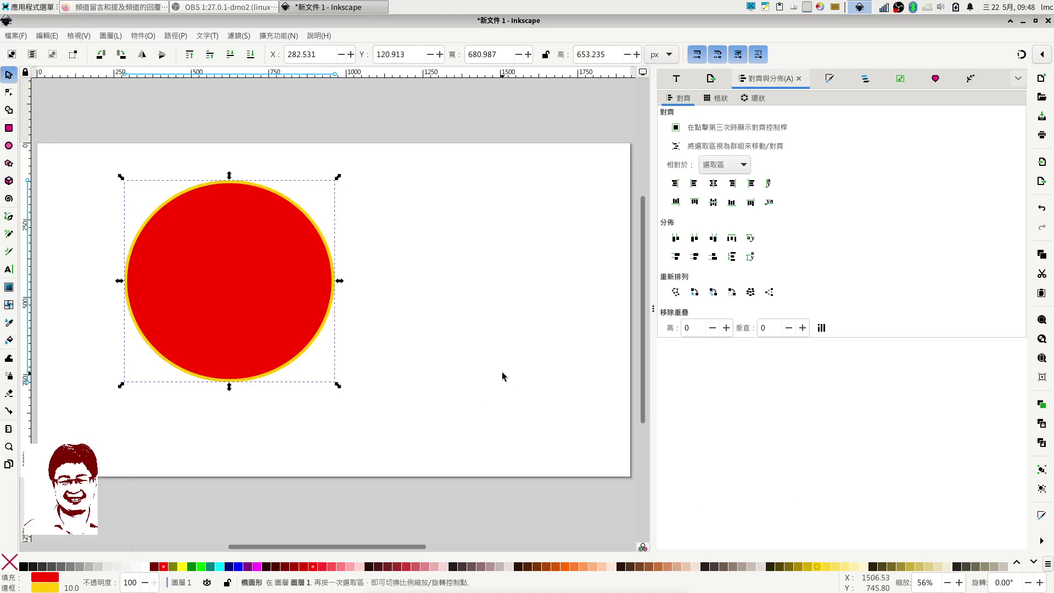
pyautogui.click(494, 305)
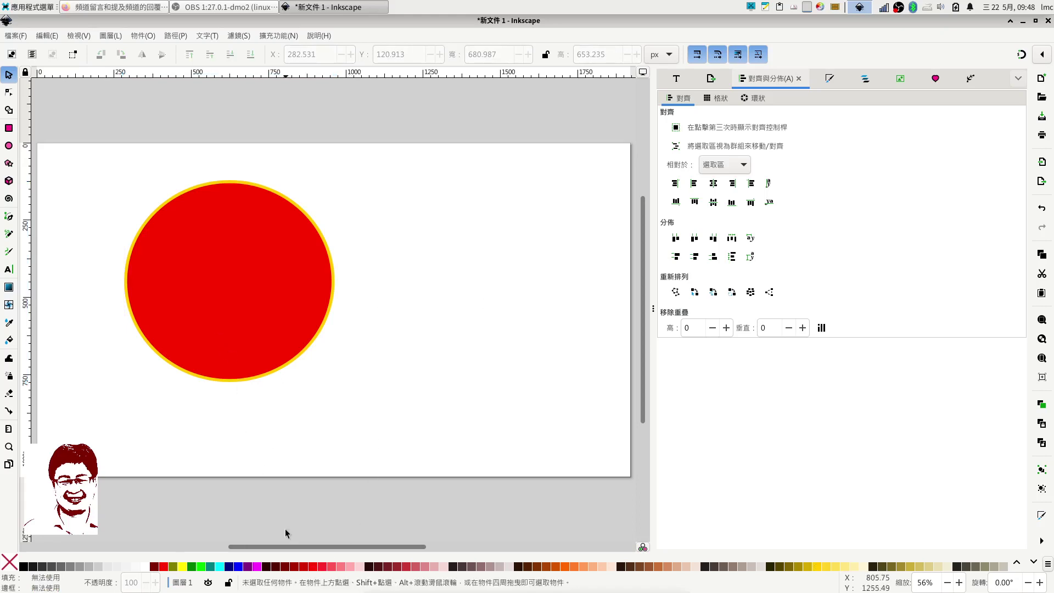
# Fill the ellipse orange and move it slightly right to about X 402, Y 136 px
pyautogui.click(281, 310)
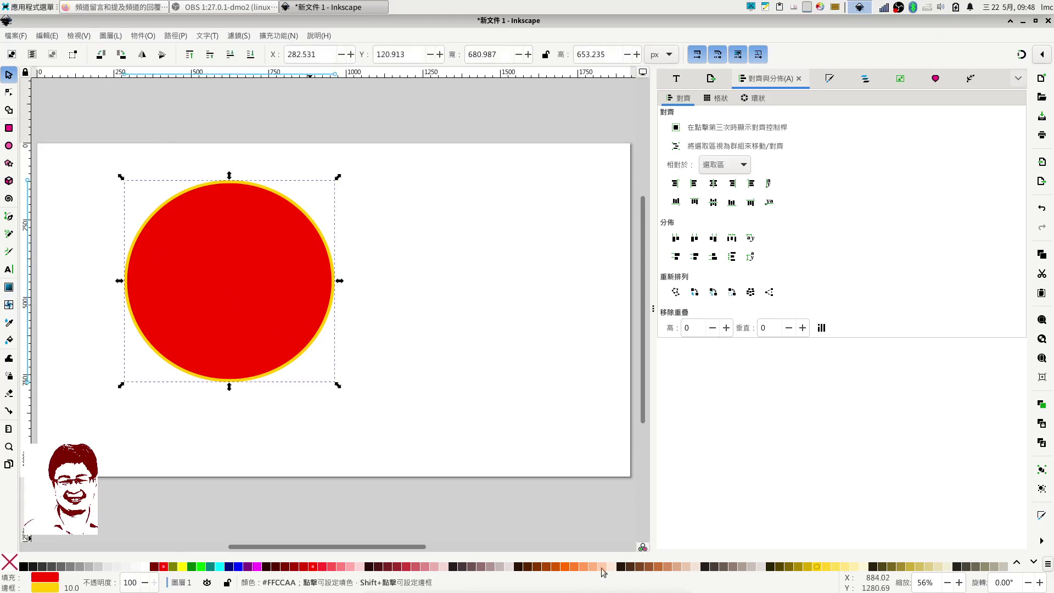
pyautogui.click(574, 566)
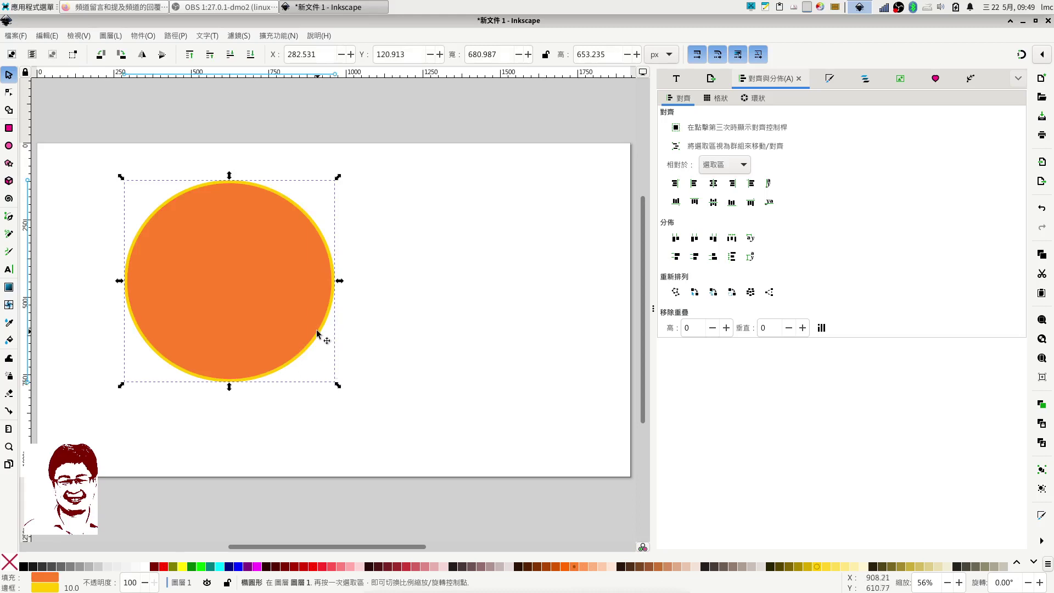
pyautogui.moveTo(261, 278); pyautogui.dragTo(298, 283)
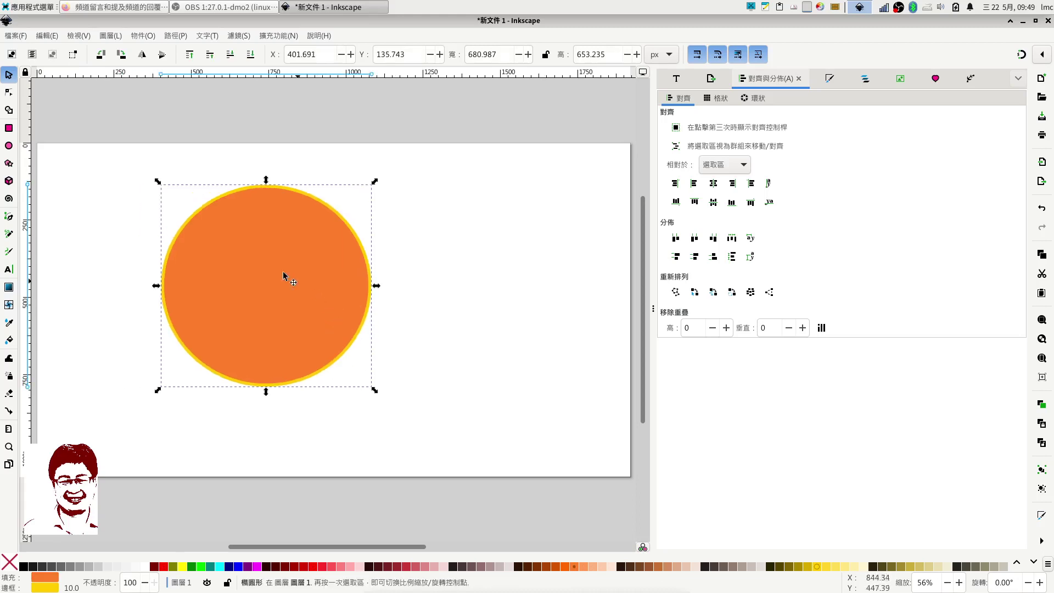
# Try pink and cyan fills on the ellipse, and remove its fill so only the outline is left
pyautogui.click(11, 148)
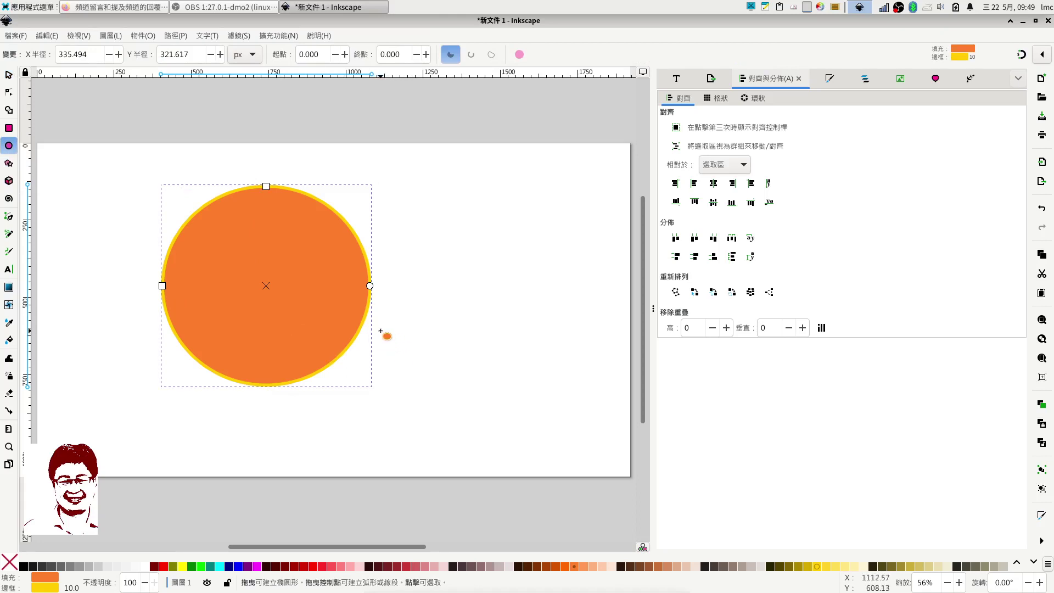
pyautogui.click(341, 566)
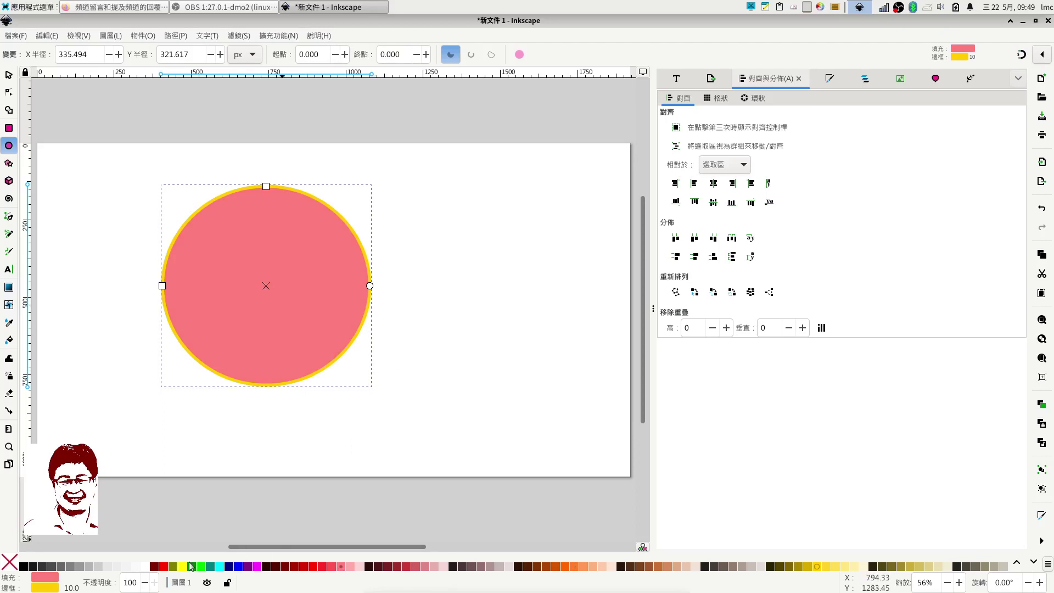
pyautogui.click(220, 567)
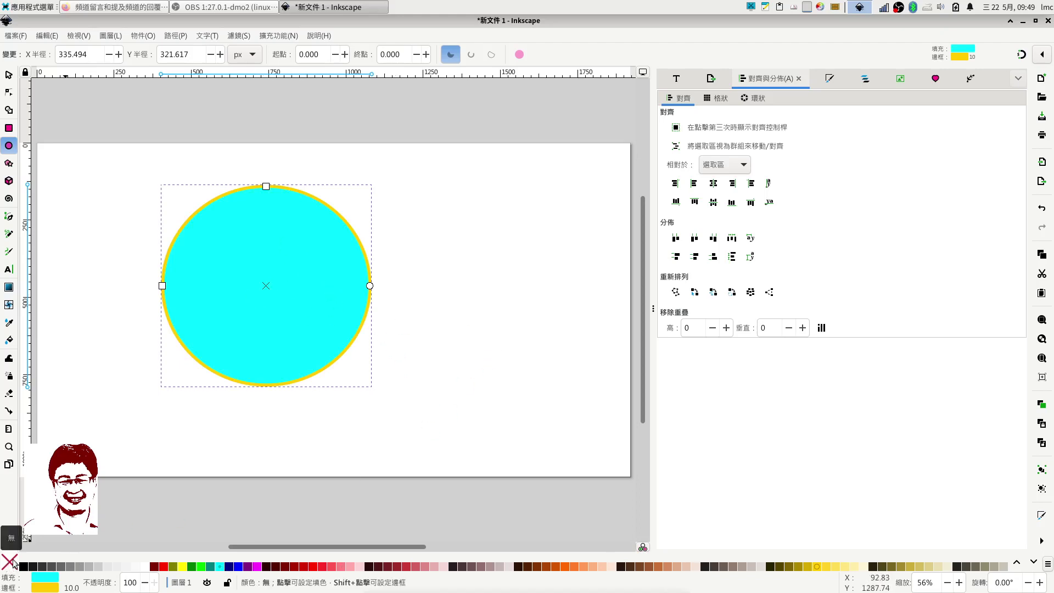
pyautogui.click(14, 564)
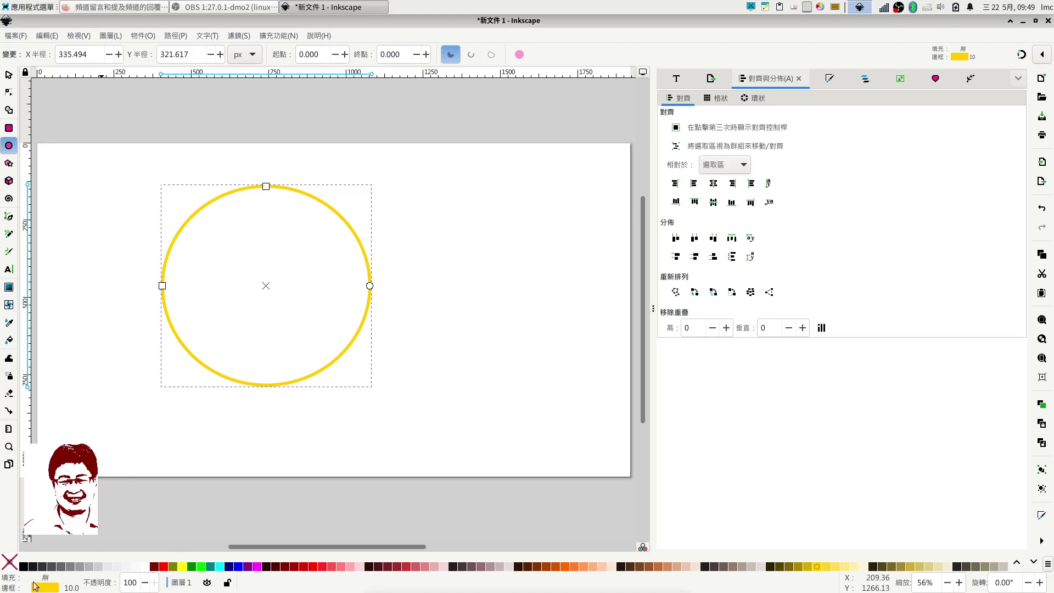
# Draw a rectangle about 540 × 371 px to the right of the ellipse and fill it orange #FF6600
pyautogui.click(9, 129)
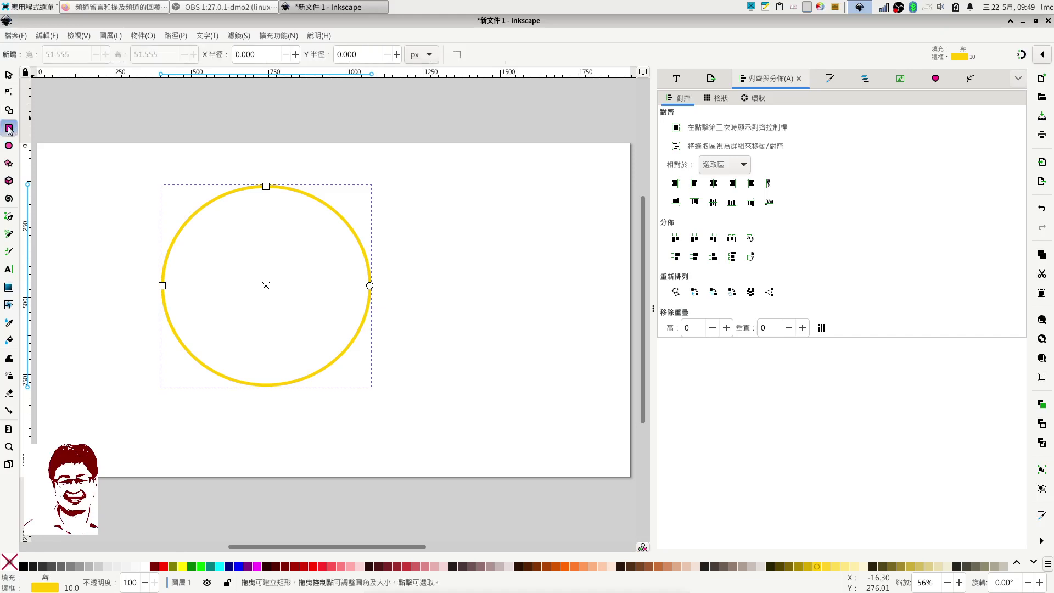
pyautogui.moveTo(426, 185); pyautogui.dragTo(594, 299)
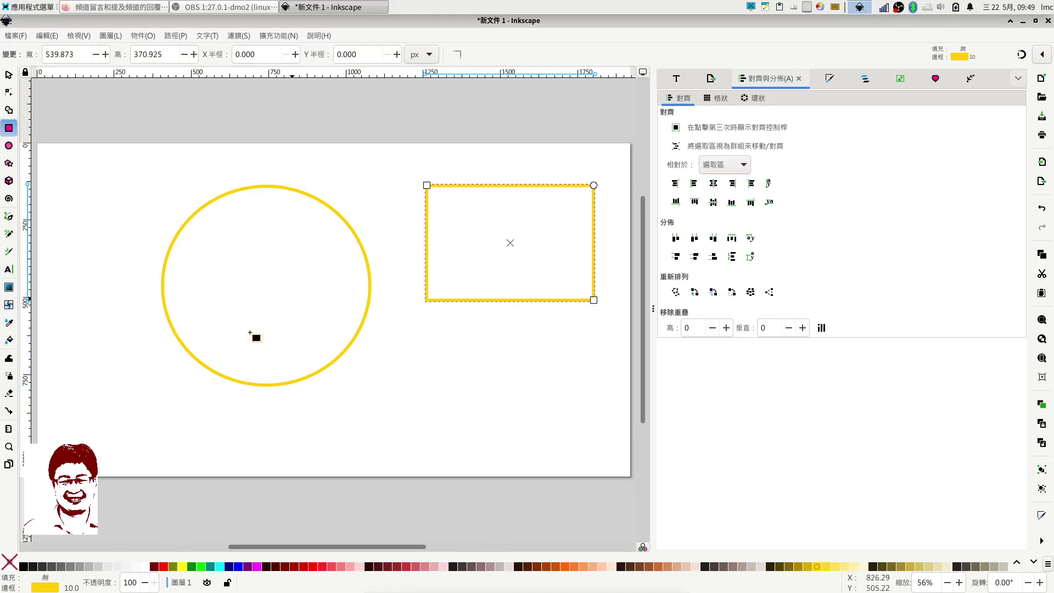
pyautogui.click(564, 566)
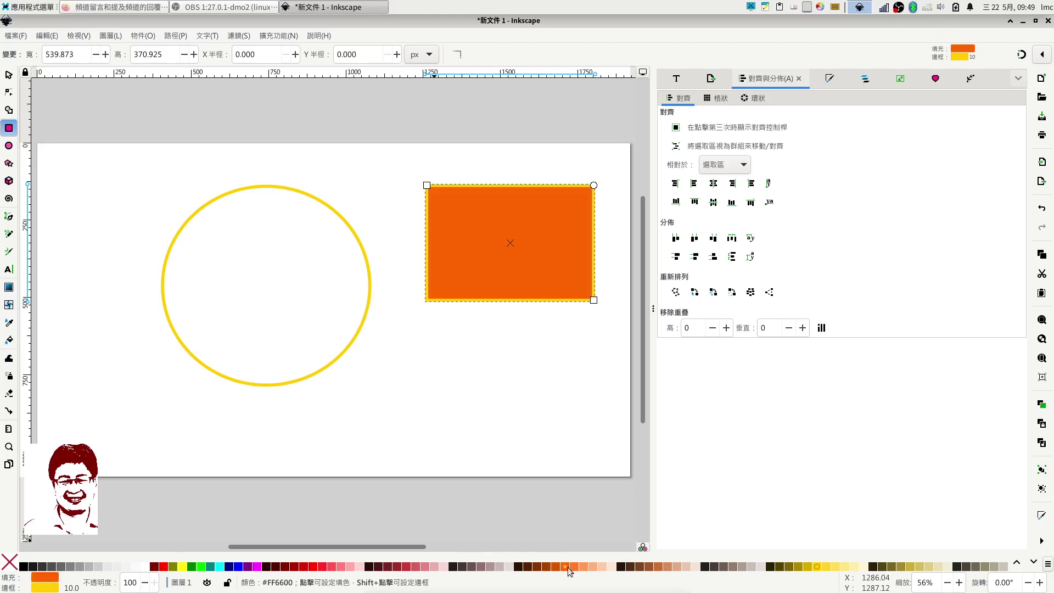
# Remove both the fill and the outline from the rectangle
pyautogui.click(10, 561)
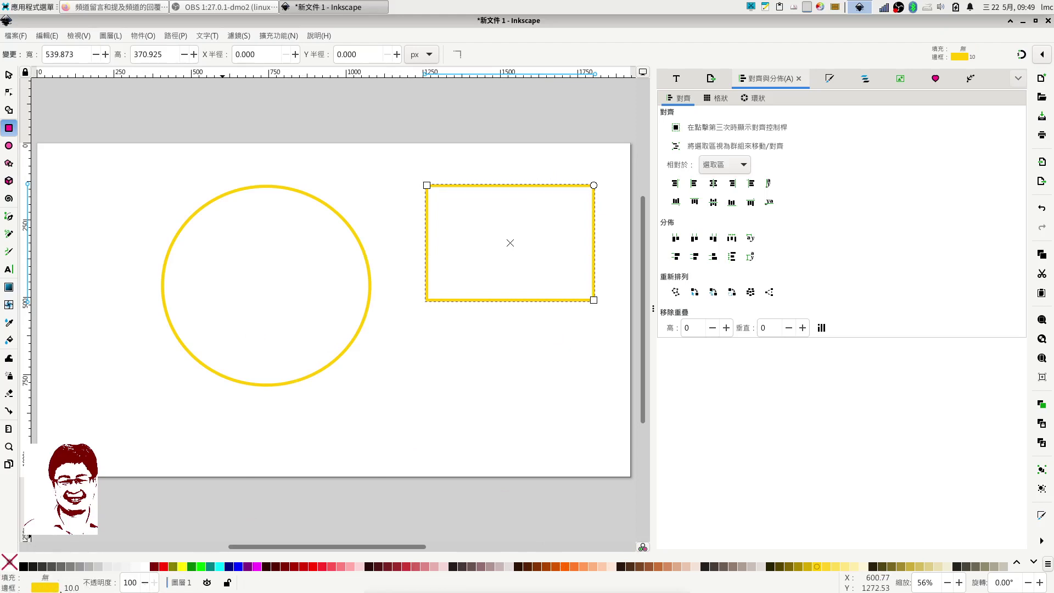
pyautogui.rightClick(53, 587)
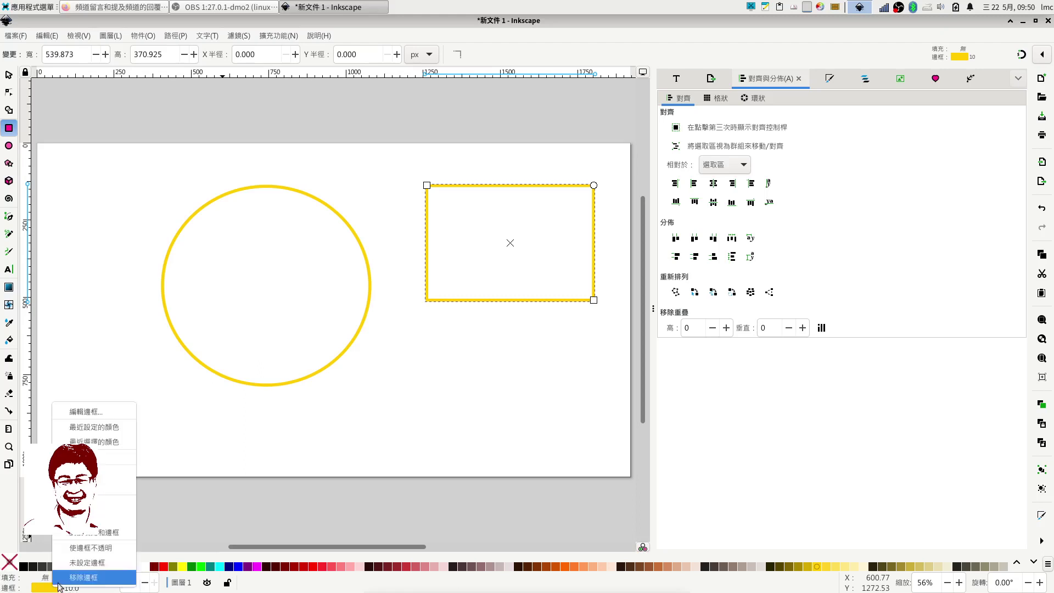
pyautogui.click(83, 577)
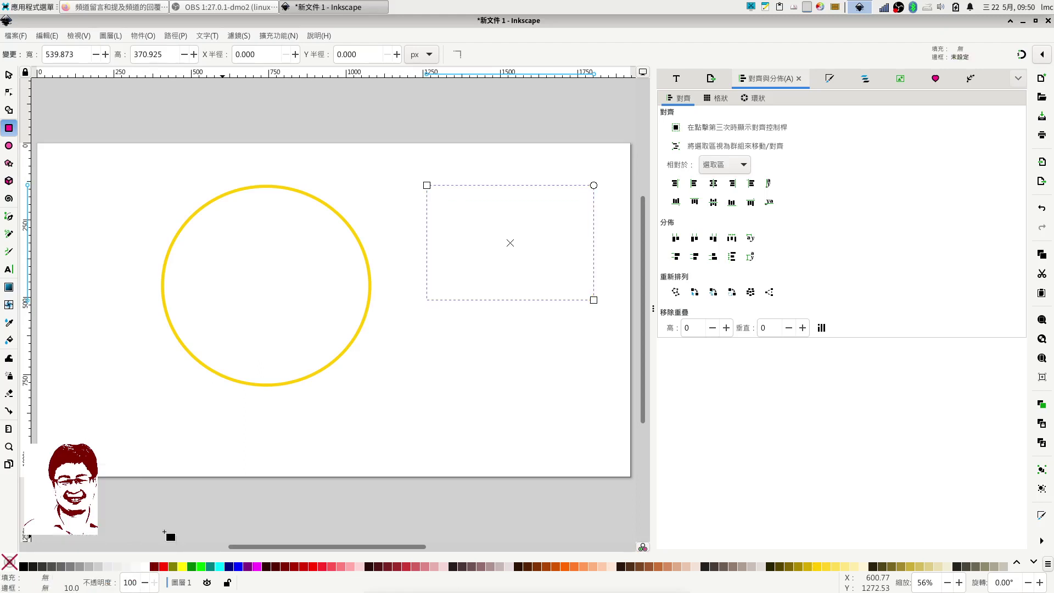
# Restore the rectangle's outline in black and recolour it orange
pyautogui.rightClick(46, 587)
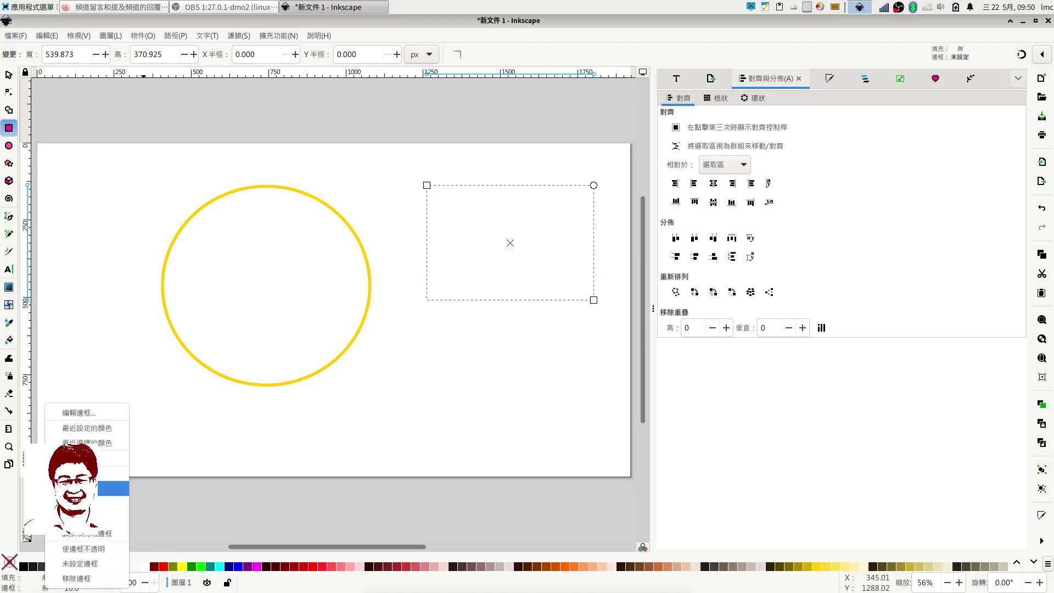
pyautogui.click(110, 488)
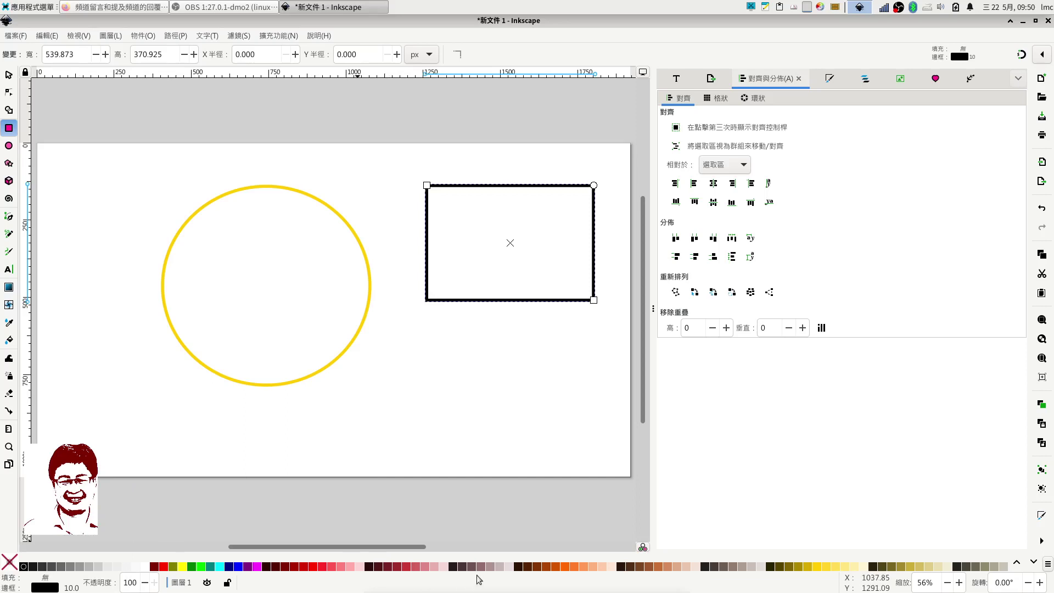
pyautogui.keyDown('shift'); pyautogui.click(574, 565); pyautogui.keyUp('shift')
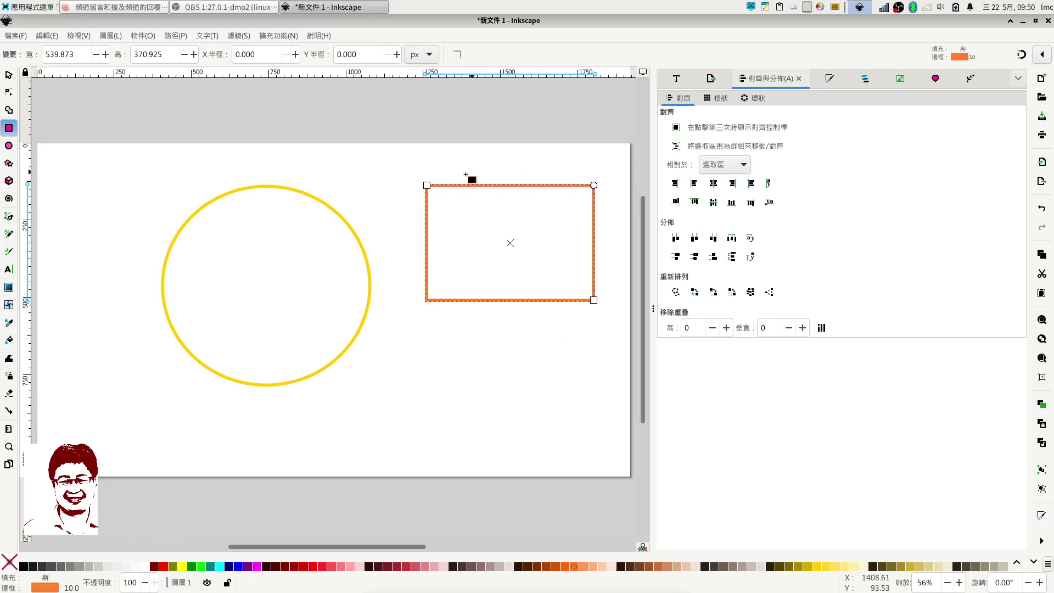
# Fill the rectangle dark red and select it with the Selector tool
pyautogui.click(302, 568)
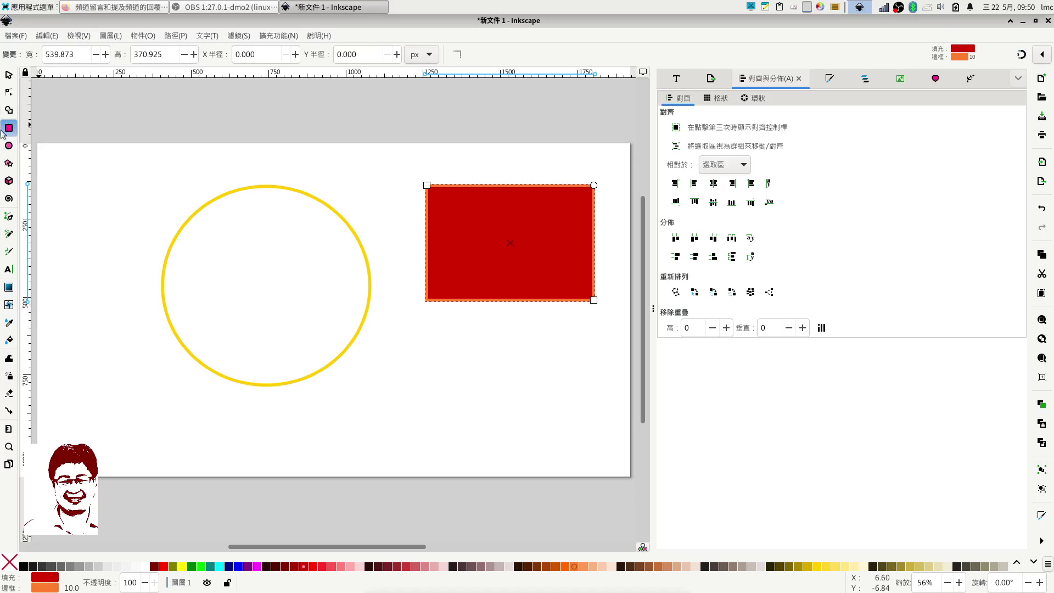
pyautogui.click(8, 77)
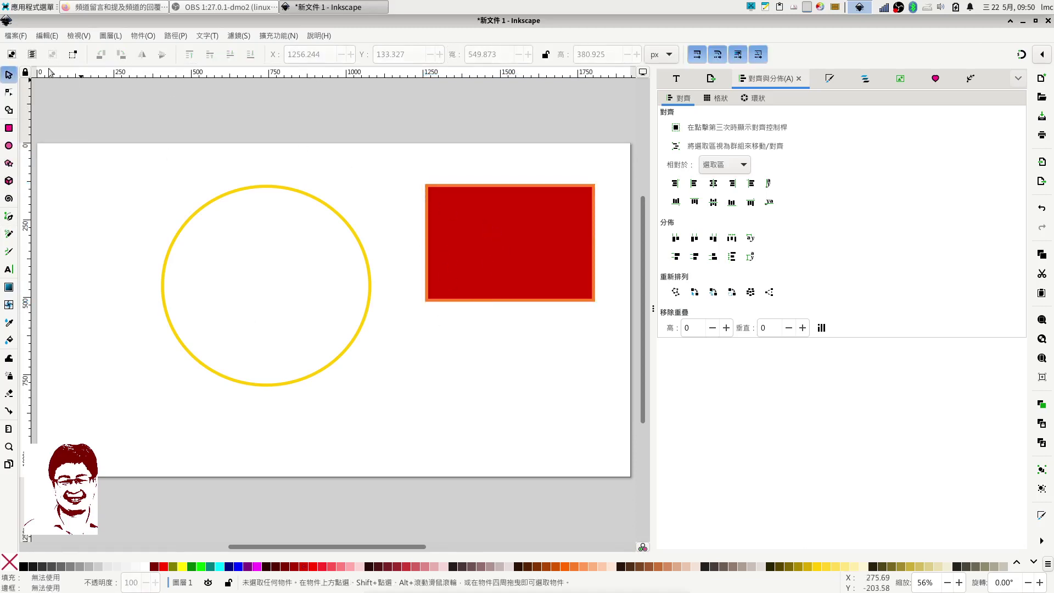
pyautogui.click(492, 237)
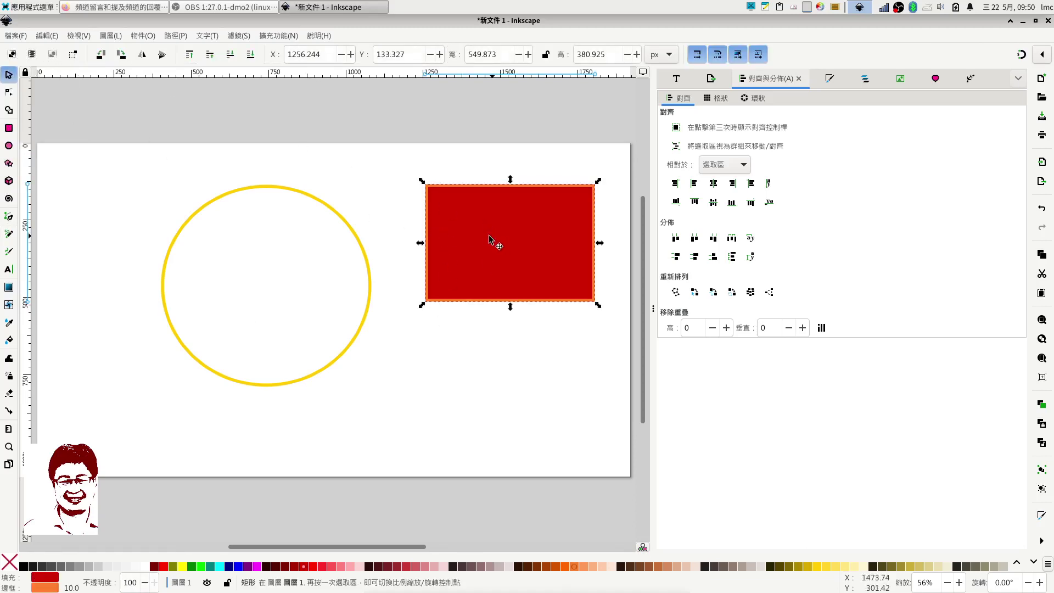
# Skew the dark red rectangle so its upper edge shifts right, and rotate it slightly clockwise
pyautogui.click(491, 240)
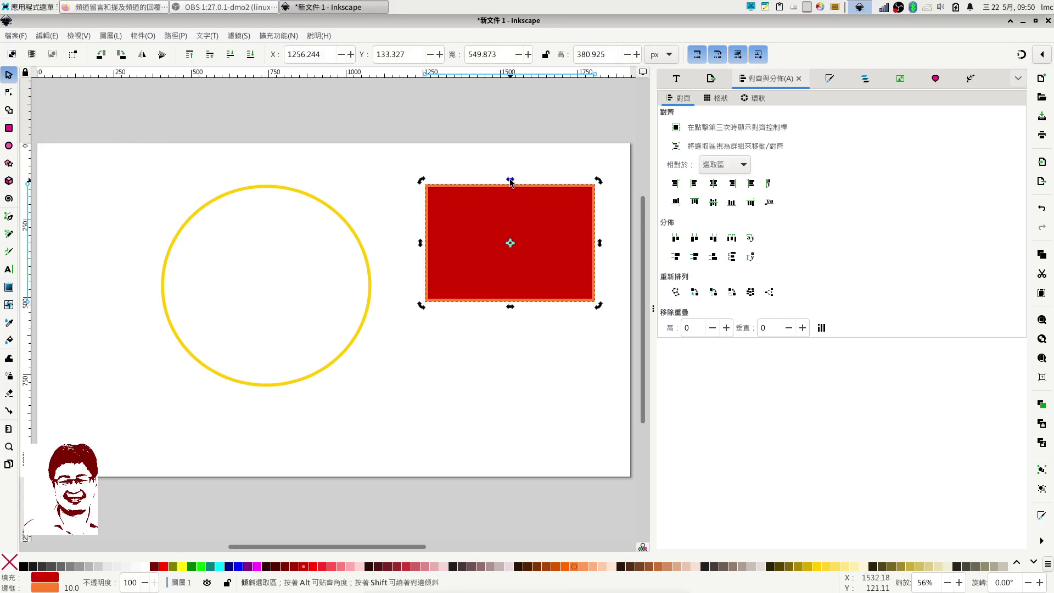
pyautogui.moveTo(510, 183)
pyautogui.mouseDown()
pyautogui.moveTo(532, 181)
pyautogui.moveTo(519, 183)
pyautogui.mouseUp()
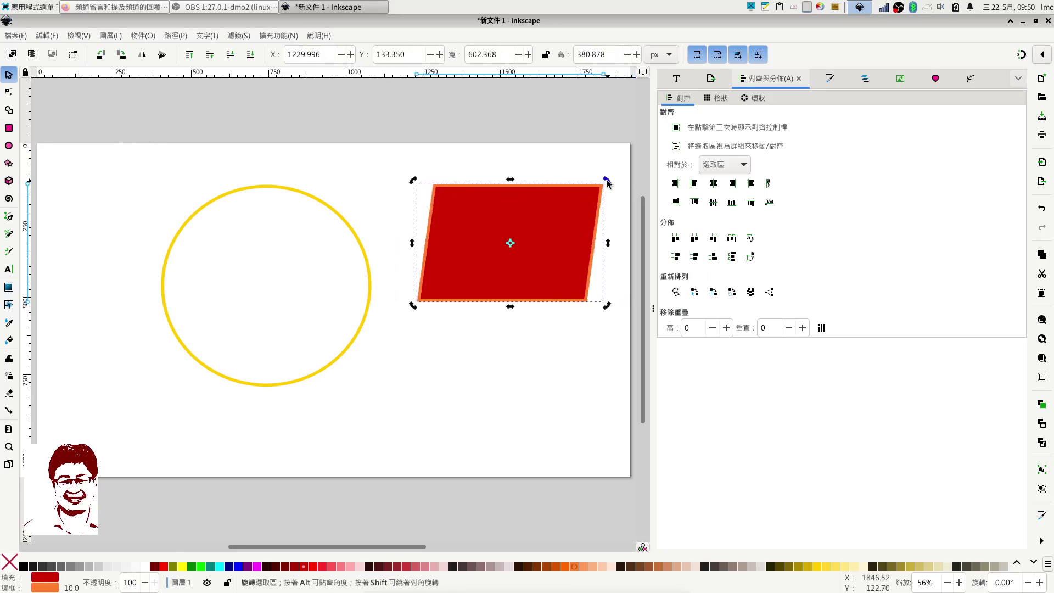
pyautogui.moveTo(608, 183)
pyautogui.mouseDown()
pyautogui.moveTo(614, 219)
pyautogui.moveTo(608, 192)
pyautogui.mouseUp()
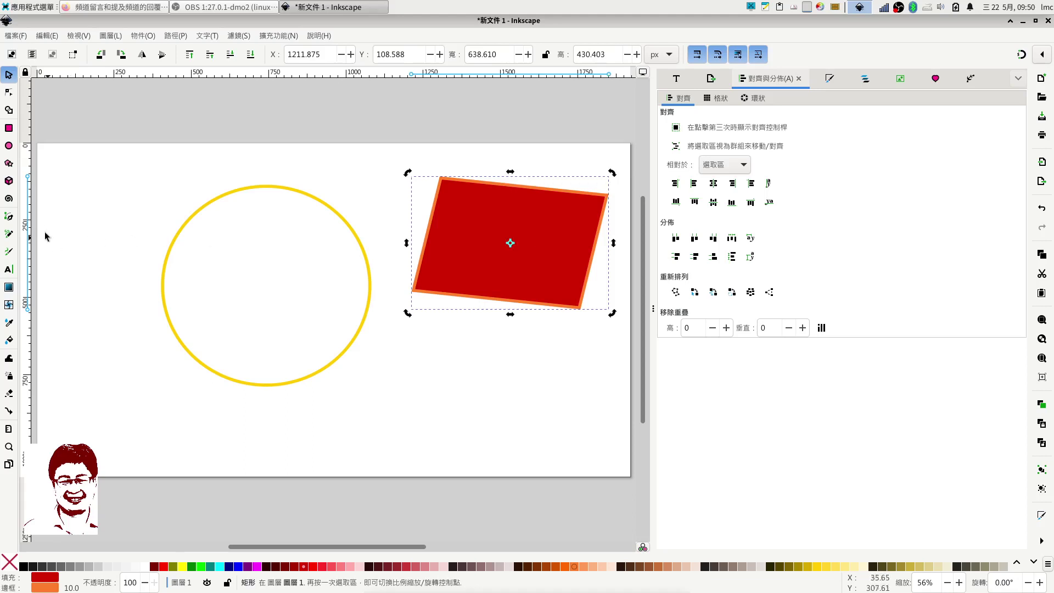
pyautogui.click(9, 129)
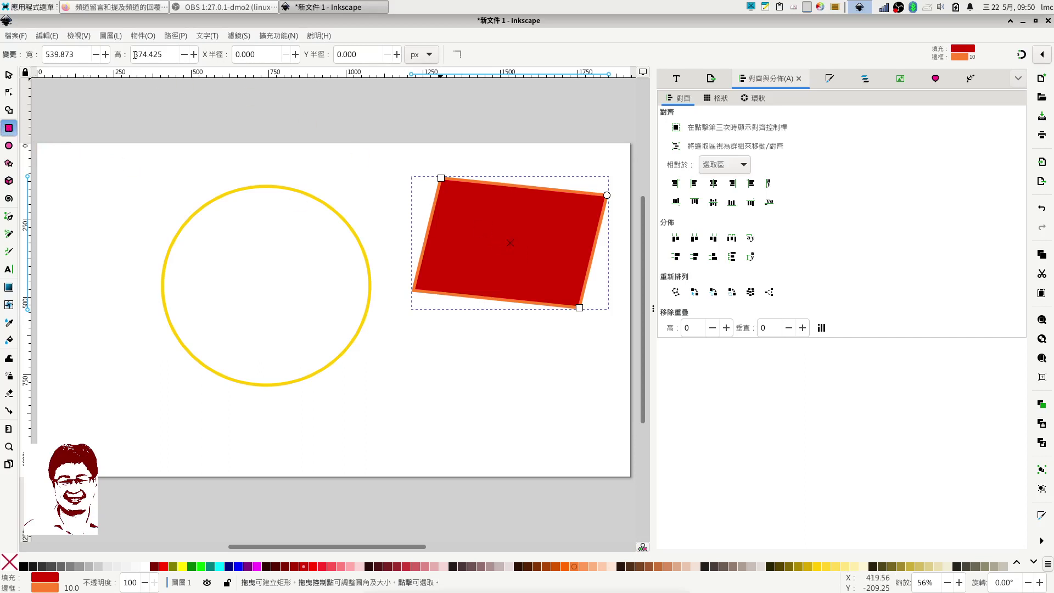
# Draw a star about 314 px wide to the left of the ellipse and set its number of corners to 8
pyautogui.click(9, 164)
pyautogui.moveTo(85, 216); pyautogui.dragTo(117, 253)
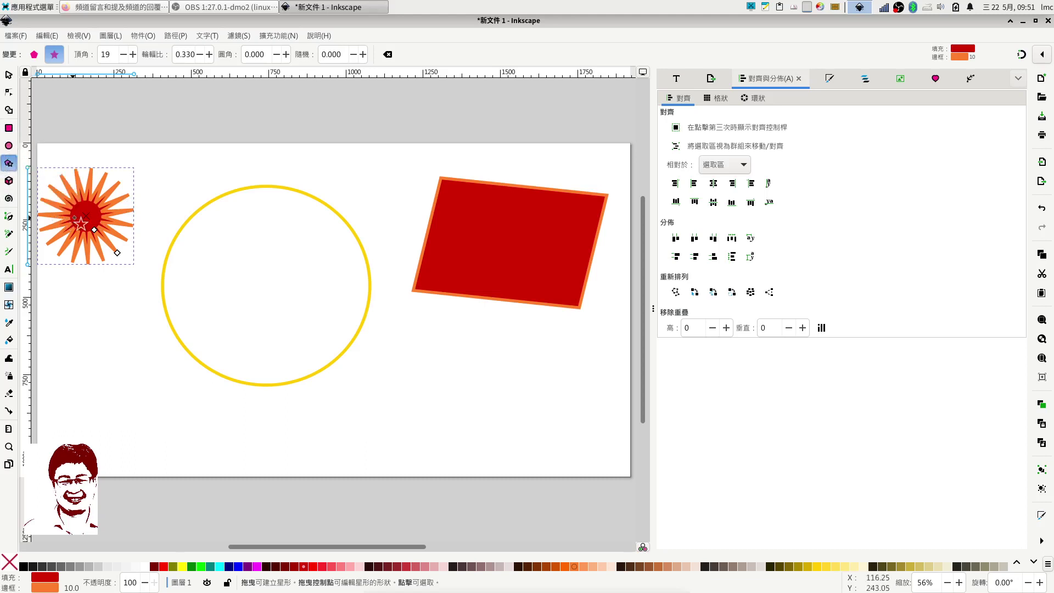
pyautogui.click(124, 55)
pyautogui.click(124, 55)
pyautogui.click(124, 55)
pyautogui.click(124, 55)
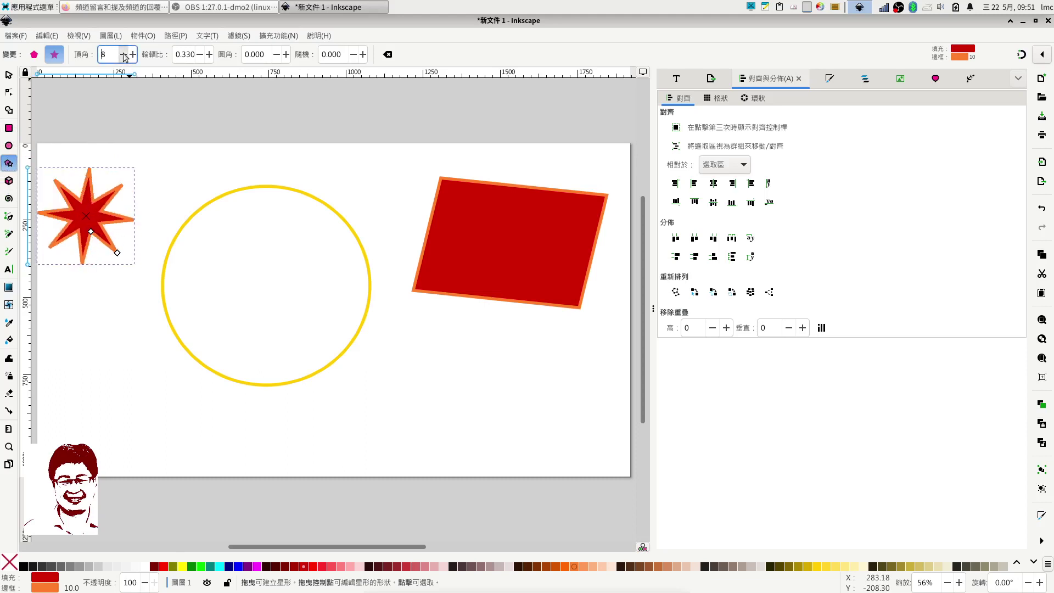
# Set the star's spoke ratio to 0.400
pyautogui.click(209, 55)
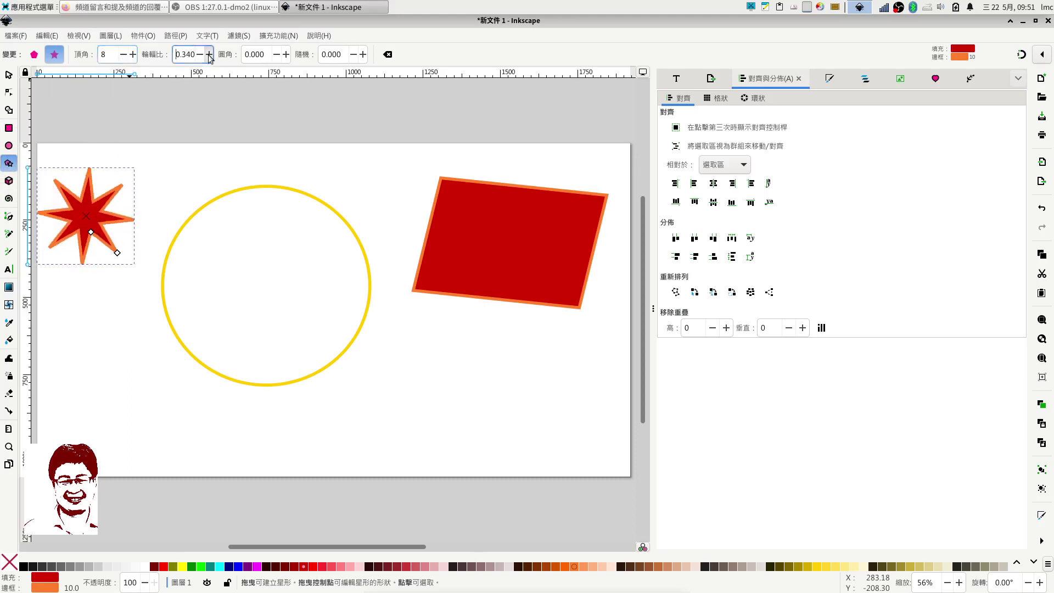
pyautogui.click(209, 55)
pyautogui.click(209, 55)
pyautogui.click(209, 55)
pyautogui.click(210, 55)
pyautogui.click(209, 55)
pyautogui.click(209, 55)
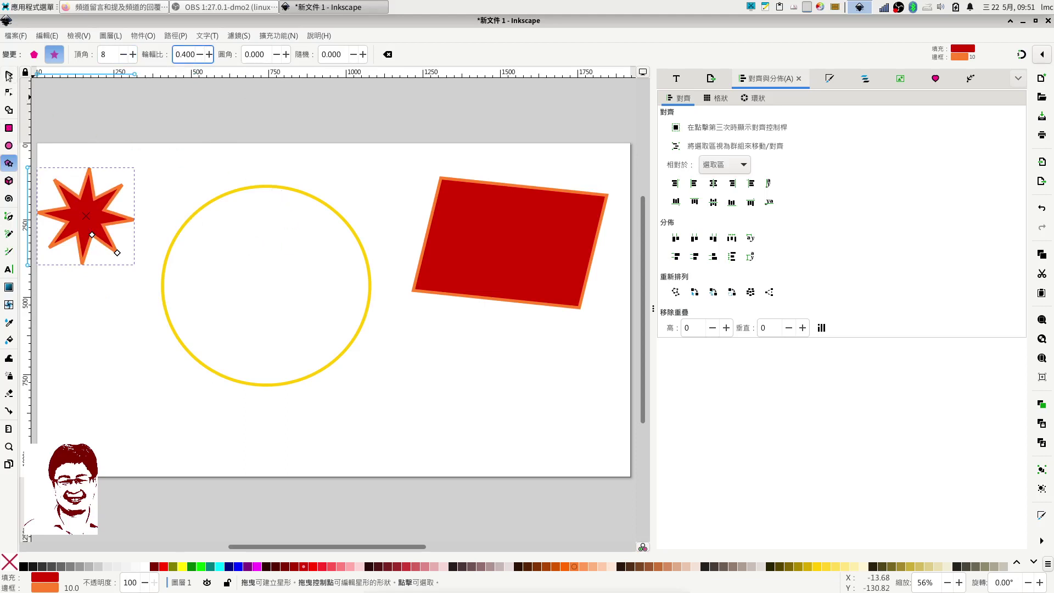
# Turn the yellow ellipse into a slice open on its right side, from about 34° to about 306°
pyautogui.click(8, 75)
pyautogui.click(257, 188)
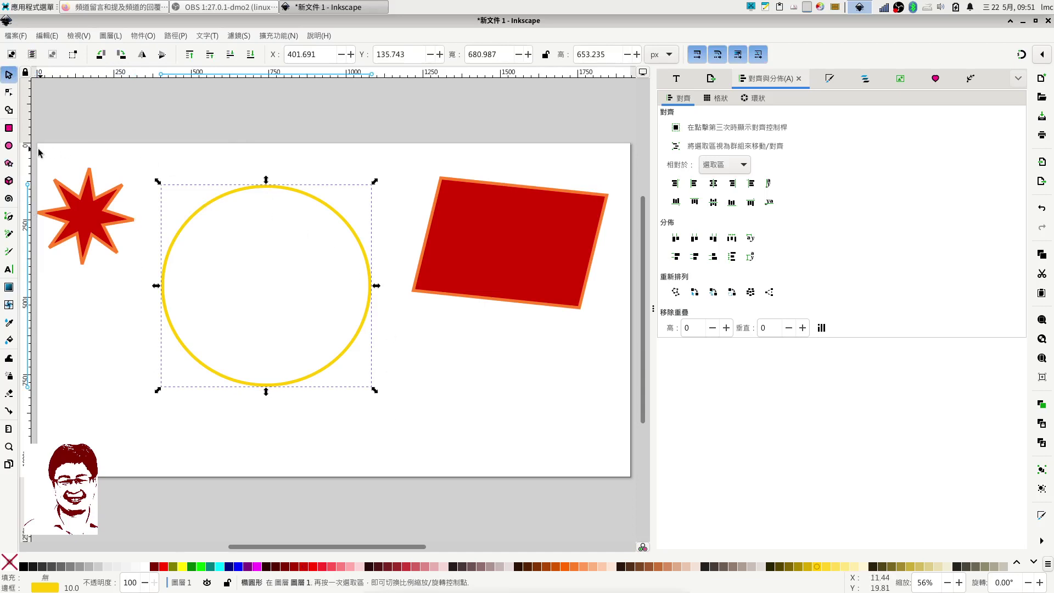
pyautogui.click(9, 146)
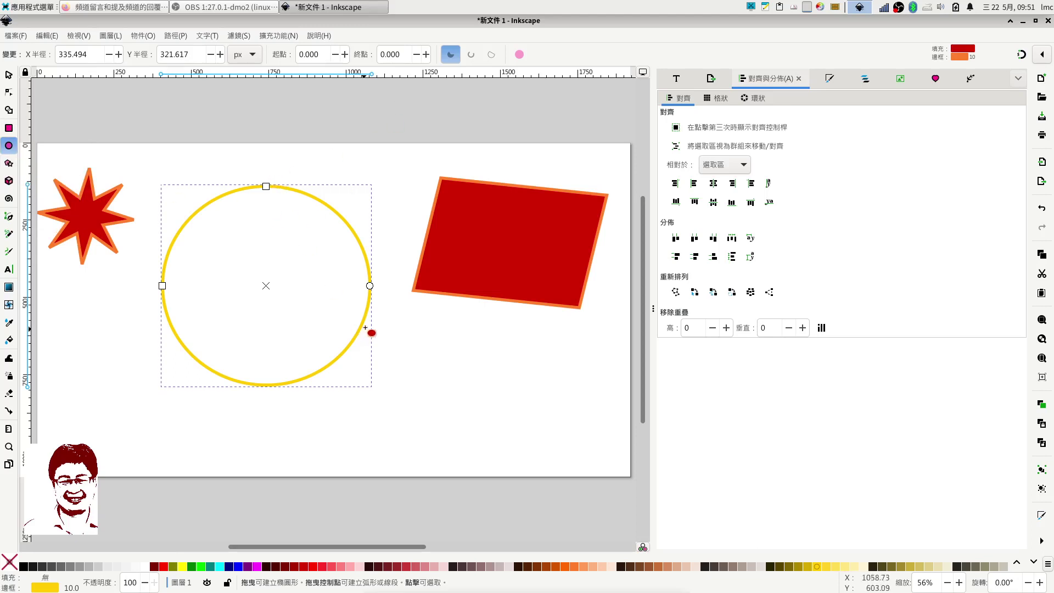
pyautogui.moveTo(369, 287); pyautogui.dragTo(332, 208)
pyautogui.moveTo(370, 286); pyautogui.dragTo(352, 341)
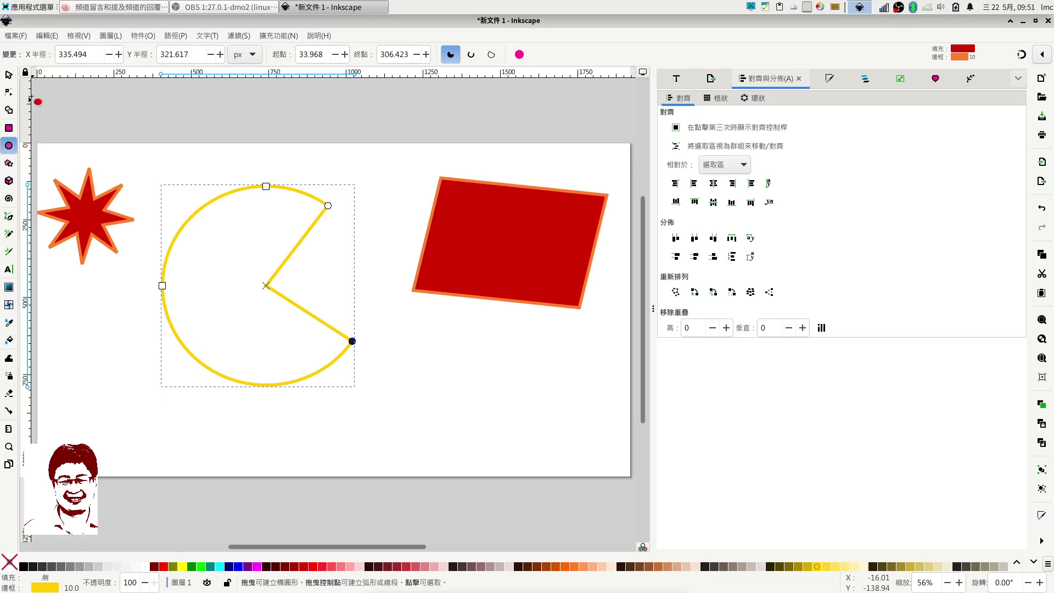
# Shift the slice slightly up and to the right and give it a light pink fill with a magenta outline
pyautogui.click(12, 74)
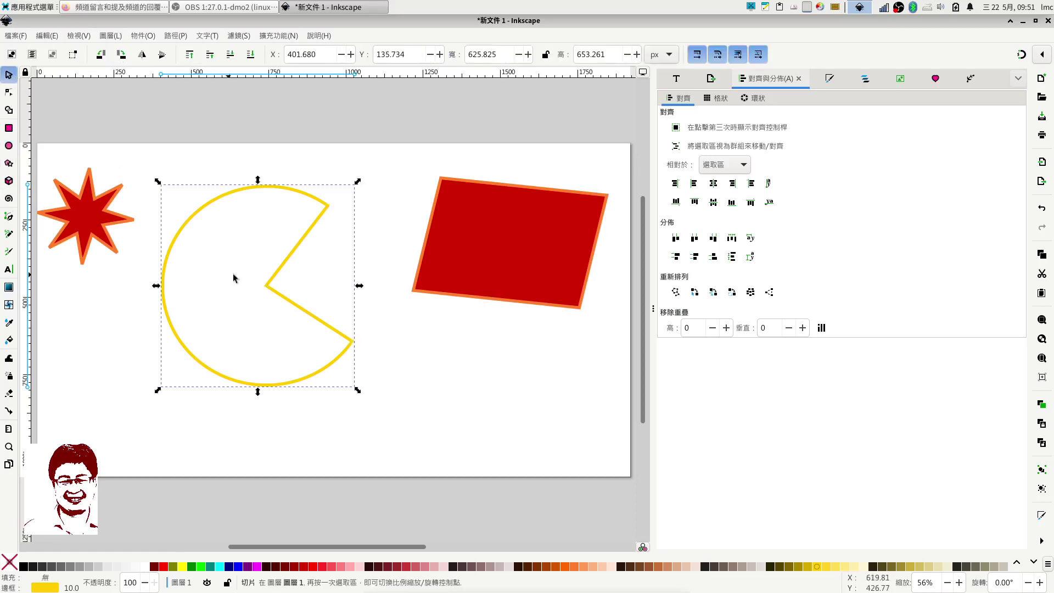
pyautogui.moveTo(288, 268); pyautogui.dragTo(308, 261)
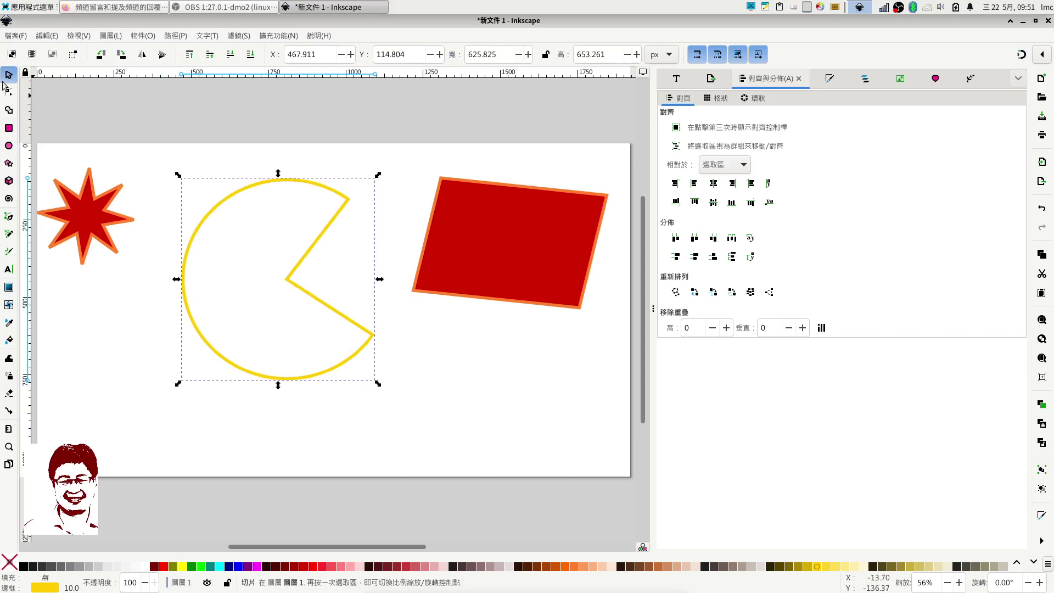
pyautogui.click(356, 568)
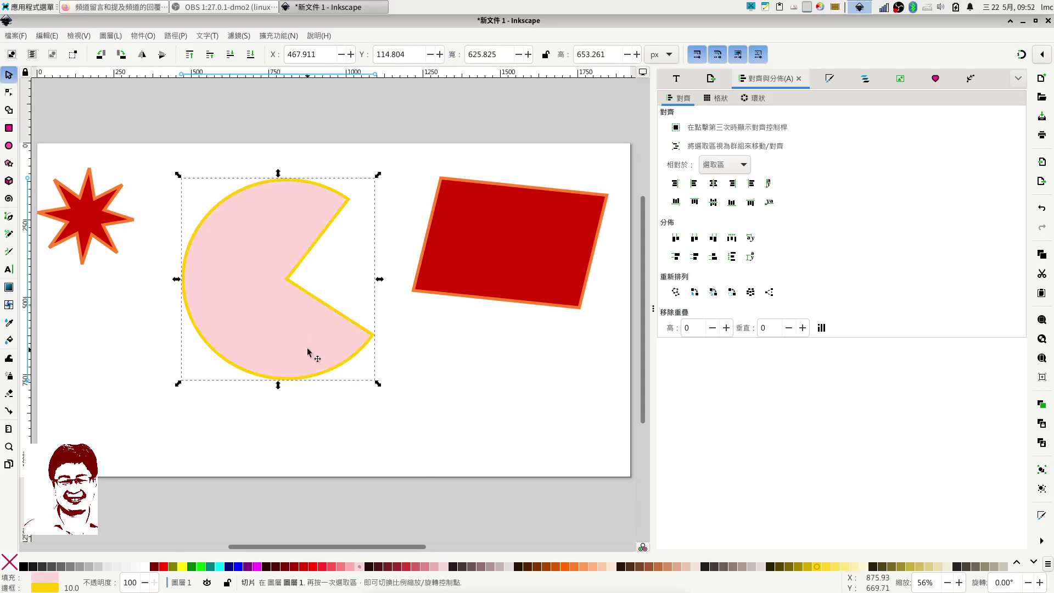
pyautogui.keyDown('shift'); pyautogui.click(257, 568); pyautogui.keyUp('shift')
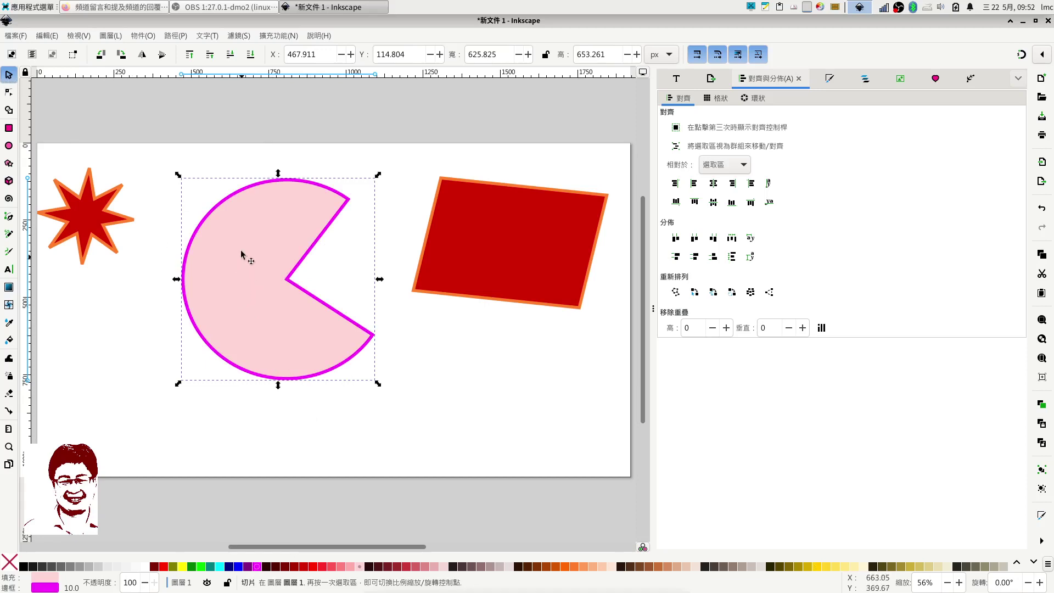
# Rotate the pink slice slightly clockwise and stretch it on its left side to about 672 px wide
pyautogui.click(231, 227)
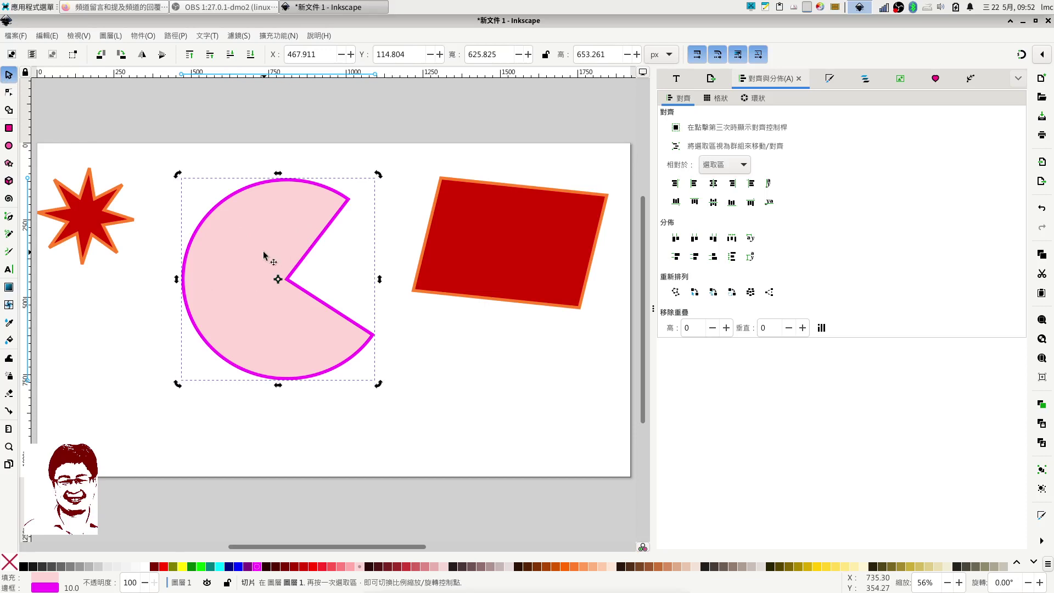
pyautogui.moveTo(378, 175); pyautogui.dragTo(386, 190)
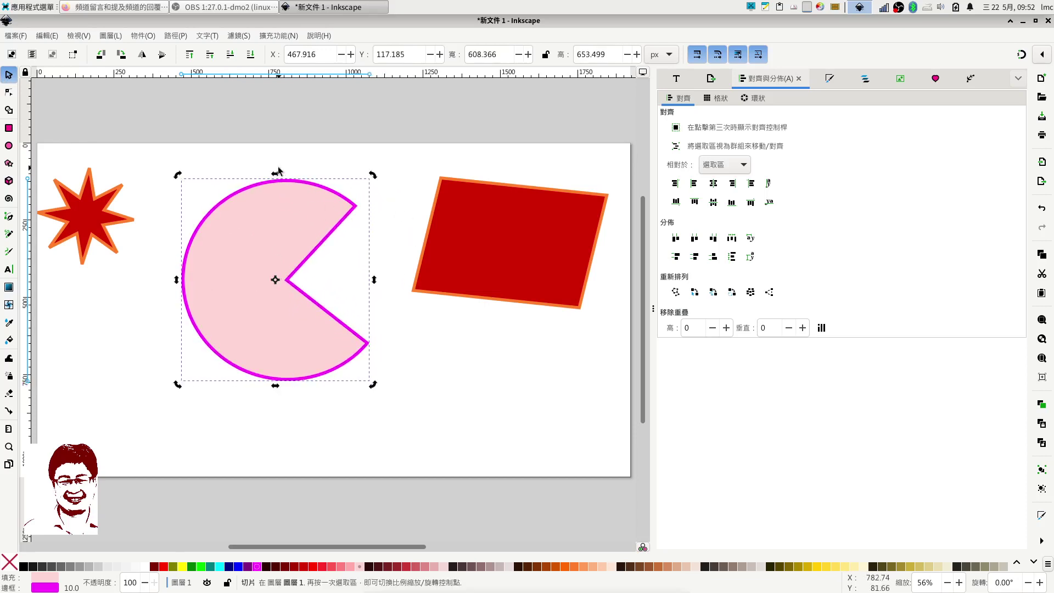
pyautogui.click(254, 275)
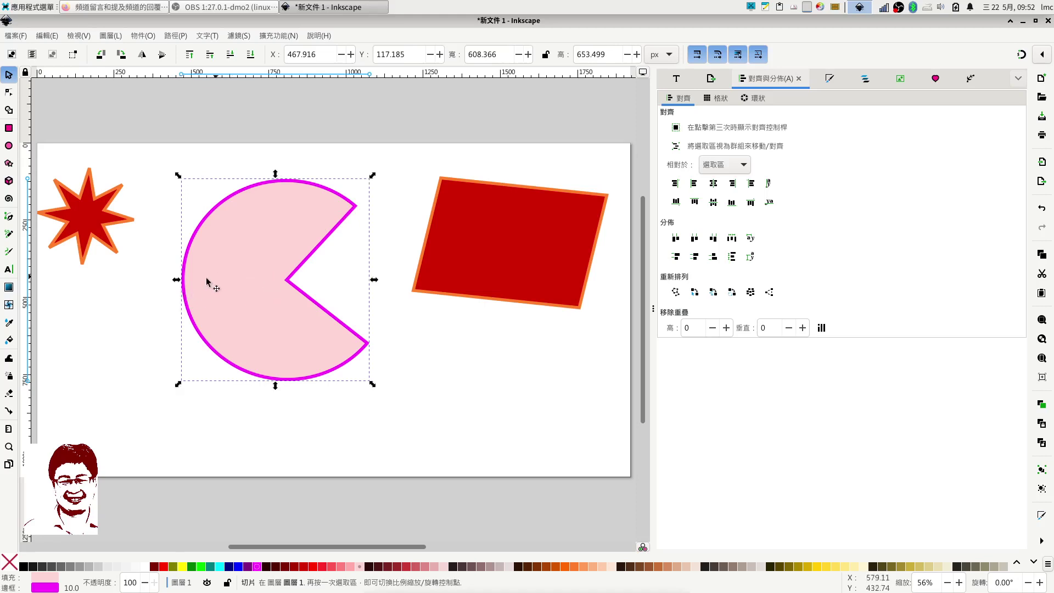
pyautogui.moveTo(178, 282); pyautogui.dragTo(157, 280)
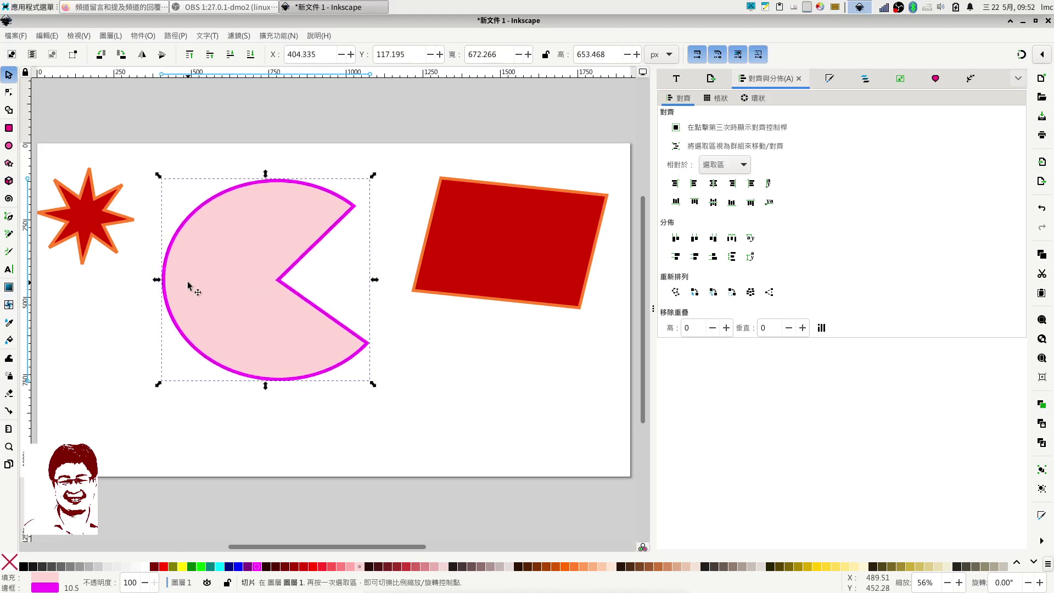
# Turn the slice into an arc ending at about 309°, back into a slice, and into a closed chord
pyautogui.click(9, 147)
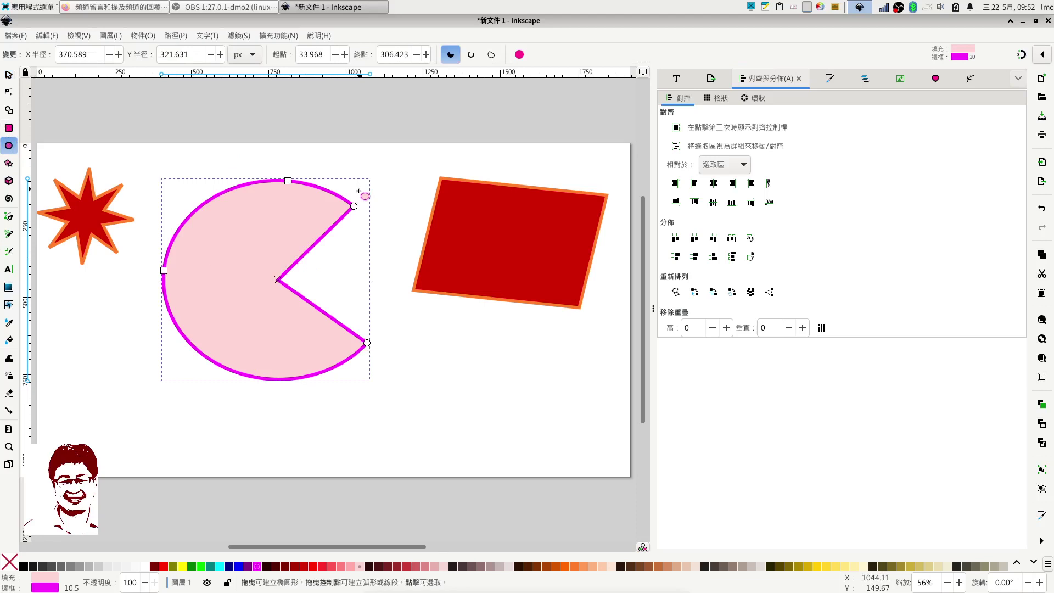
pyautogui.moveTo(354, 209)
pyautogui.mouseDown()
pyautogui.moveTo(361, 290)
pyautogui.moveTo(357, 209)
pyautogui.mouseUp()
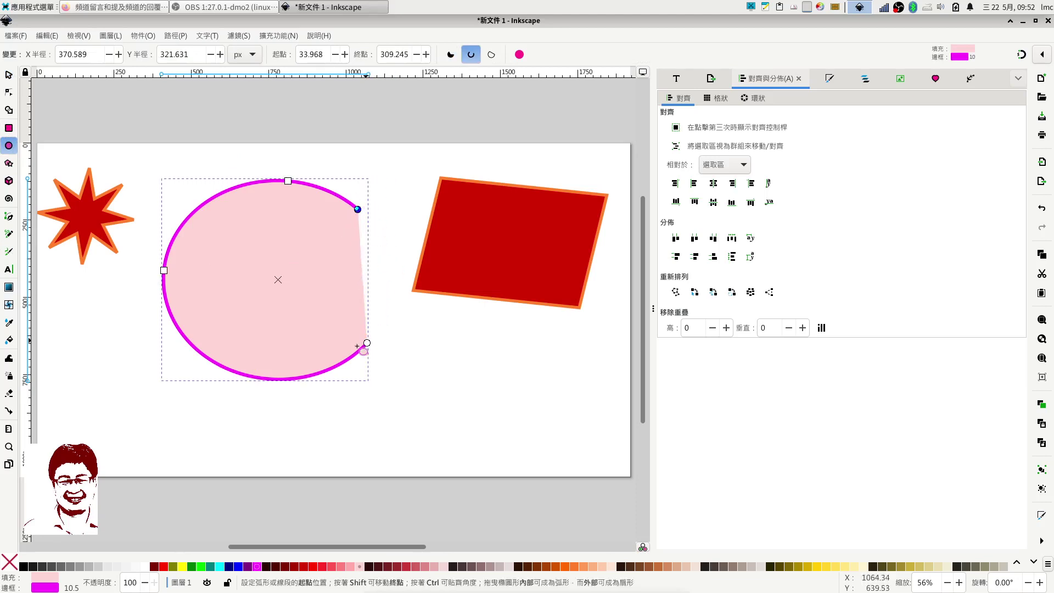
pyautogui.click(450, 56)
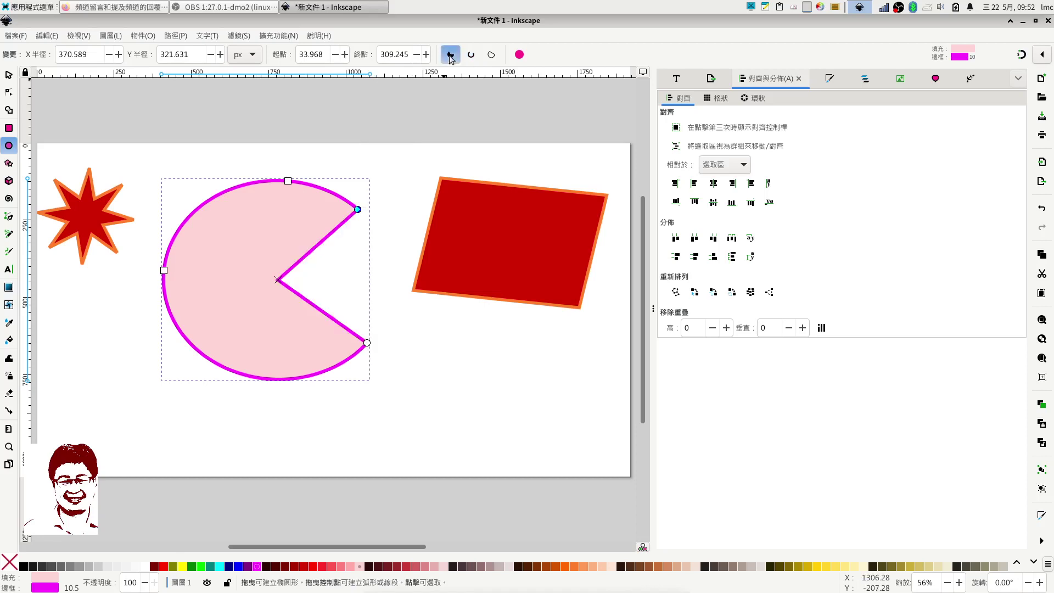
pyautogui.click(492, 55)
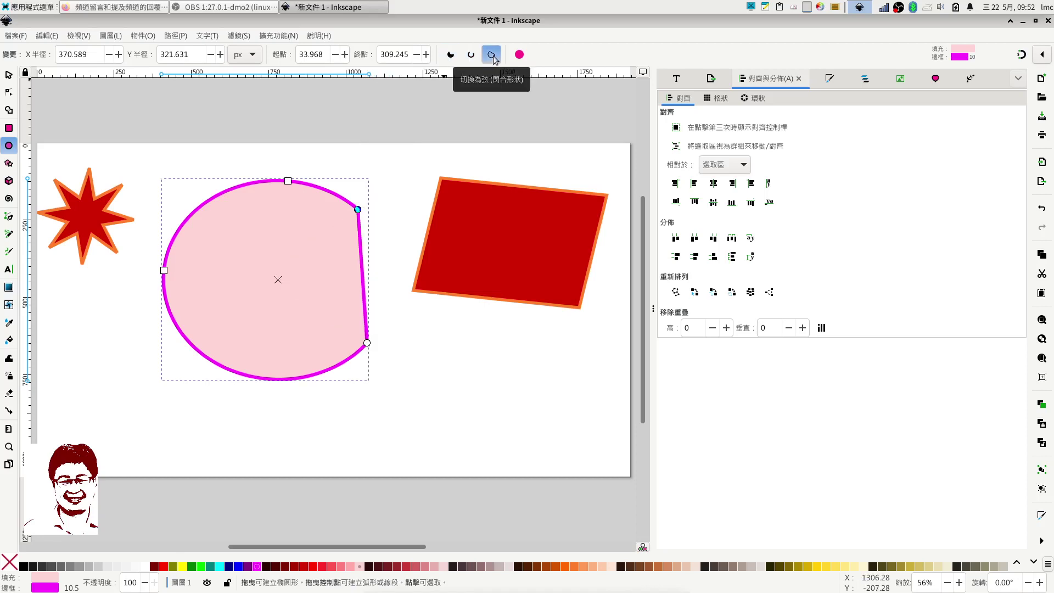
# Make the pink chord shape a whole ellipse again and remove its fill
pyautogui.click(523, 57)
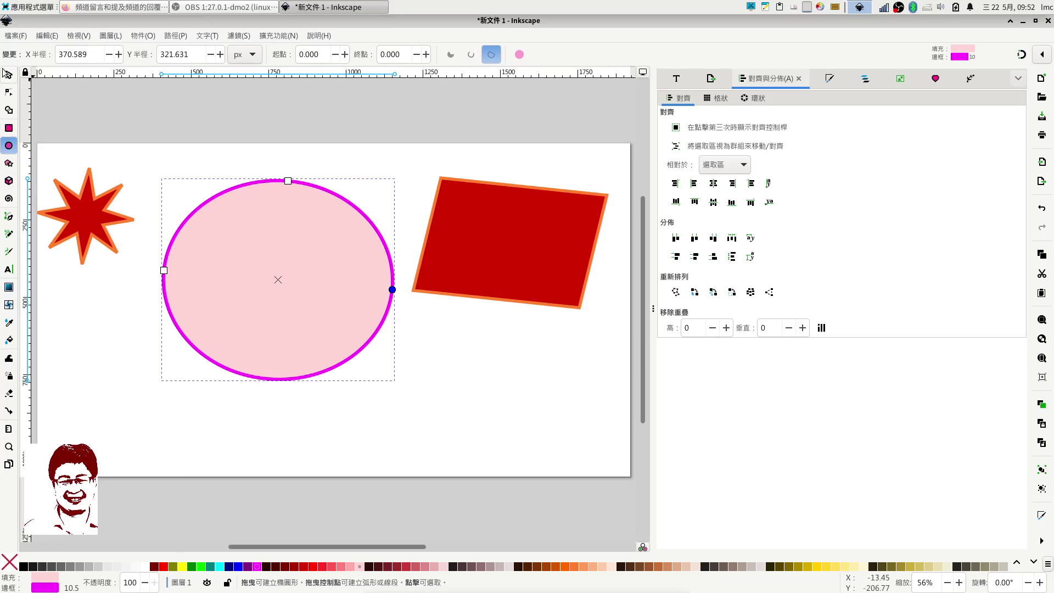
pyautogui.click(8, 75)
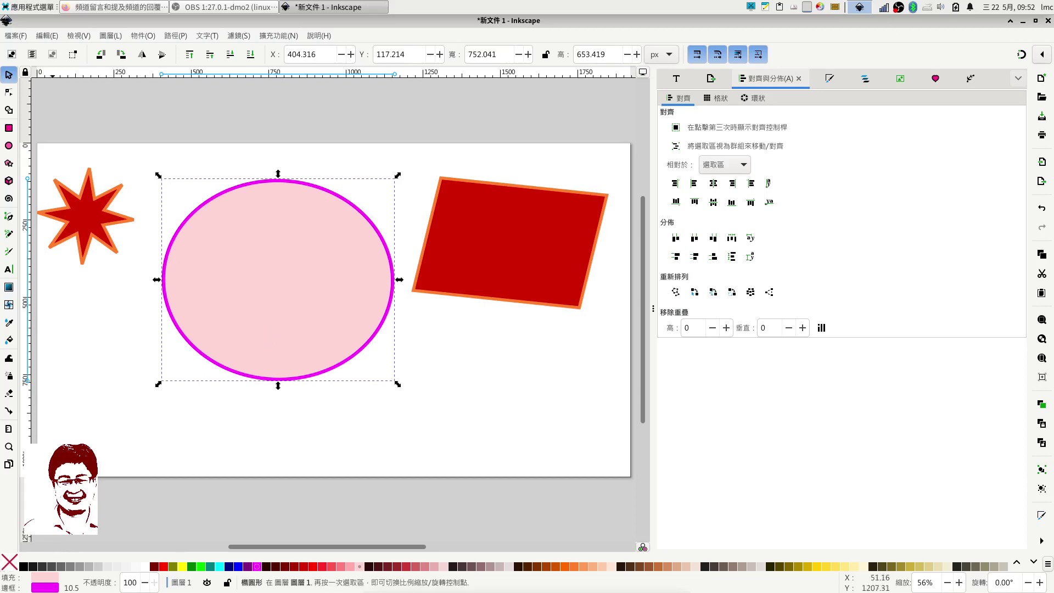
pyautogui.click(9, 562)
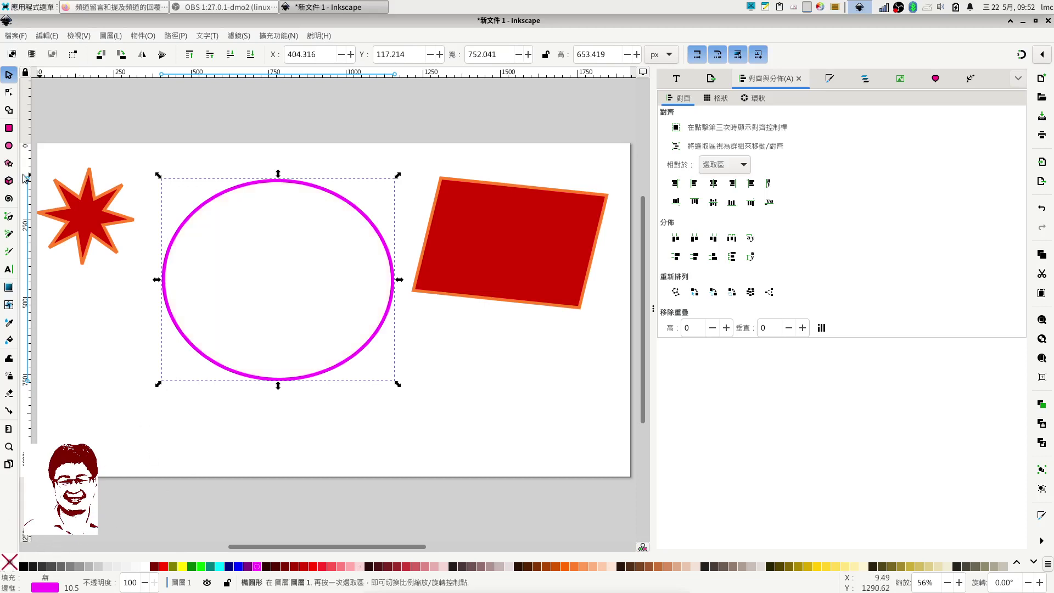
# Draw a rectangle about 401 × 285 px below the skewed red rectangle and fill it brown
pyautogui.click(9, 128)
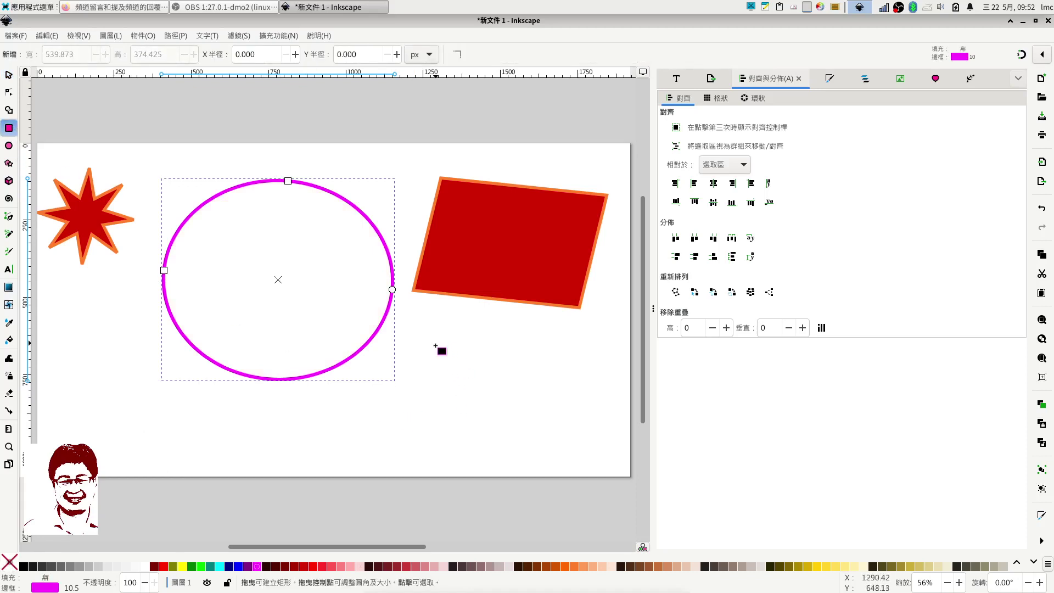
pyautogui.moveTo(435, 343); pyautogui.dragTo(560, 431)
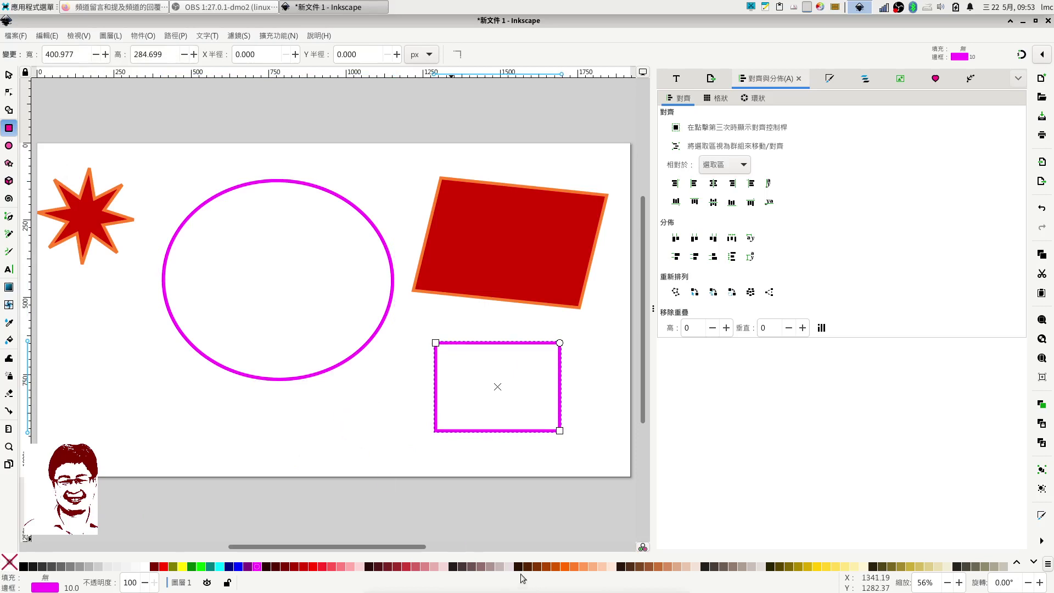
pyautogui.click(538, 567)
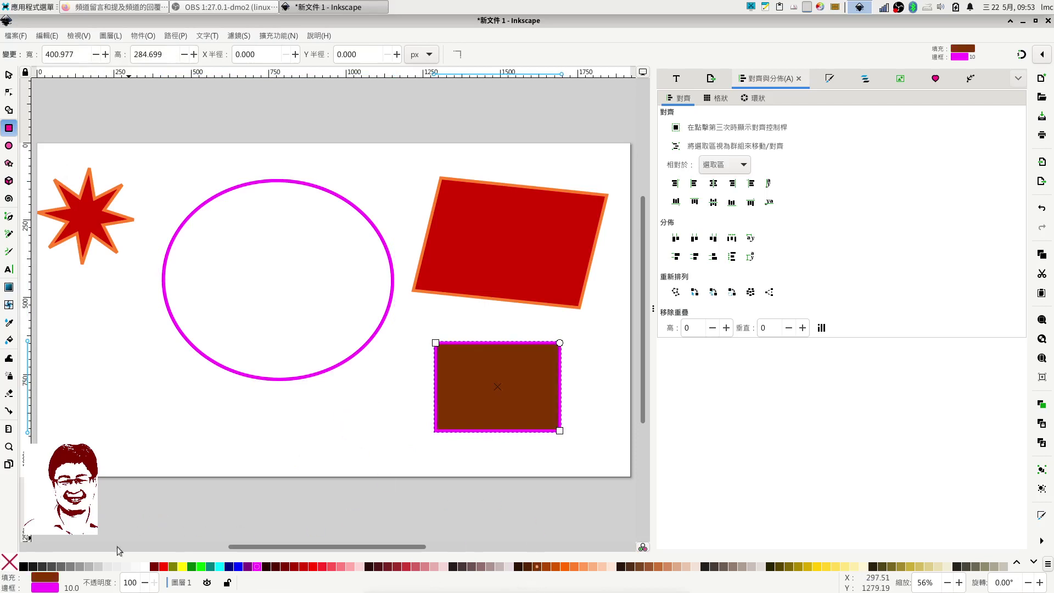
# Lower the brown rectangle's opacity to 0 and set it back to 100%
pyautogui.click(146, 583)
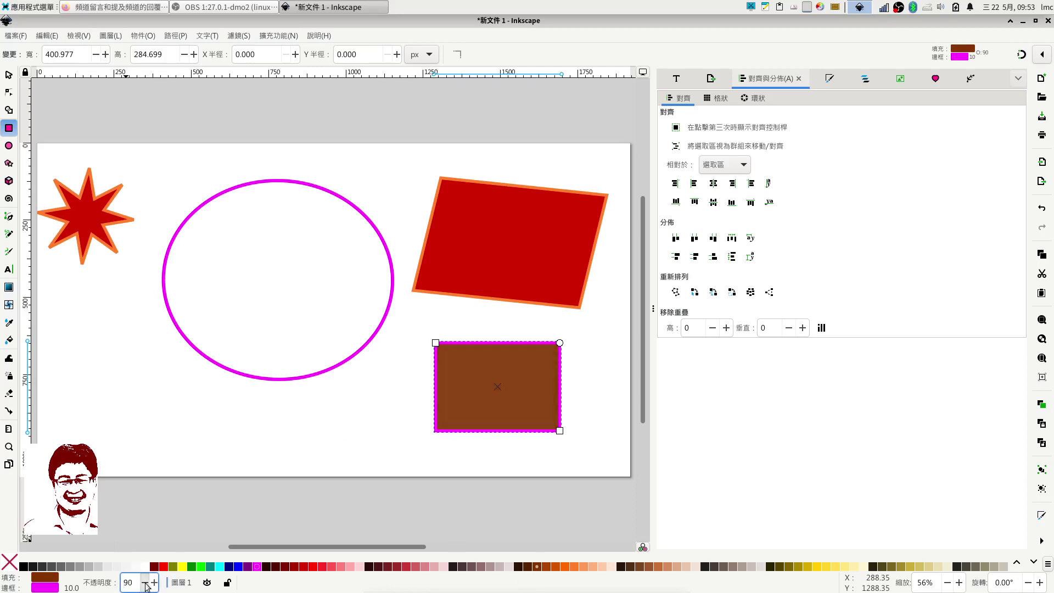
pyautogui.moveTo(145, 583); pyautogui.dragTo(142, 589)
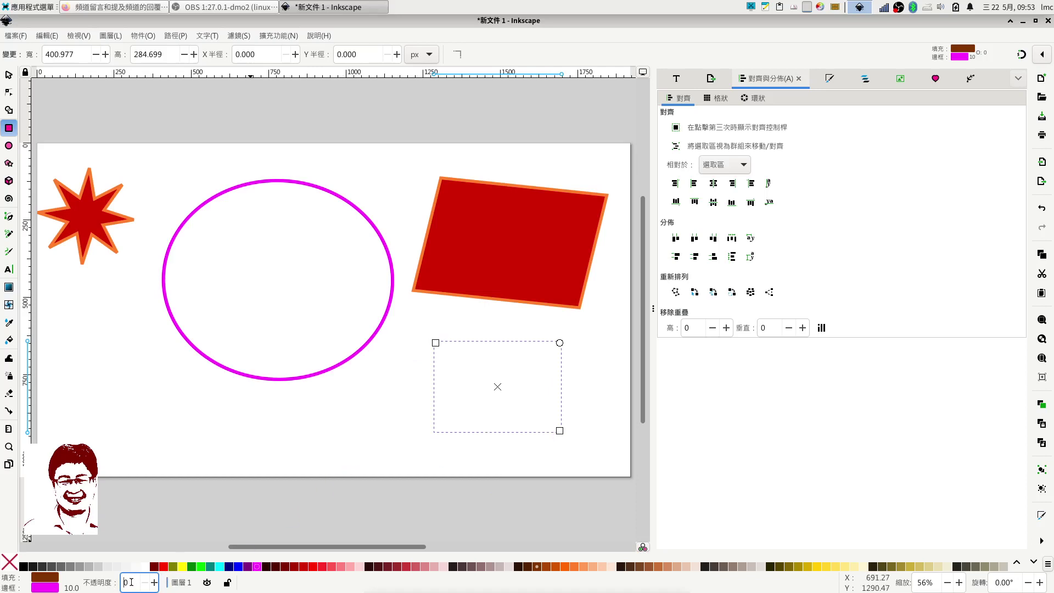
pyautogui.write('100')
pyautogui.press('Return')
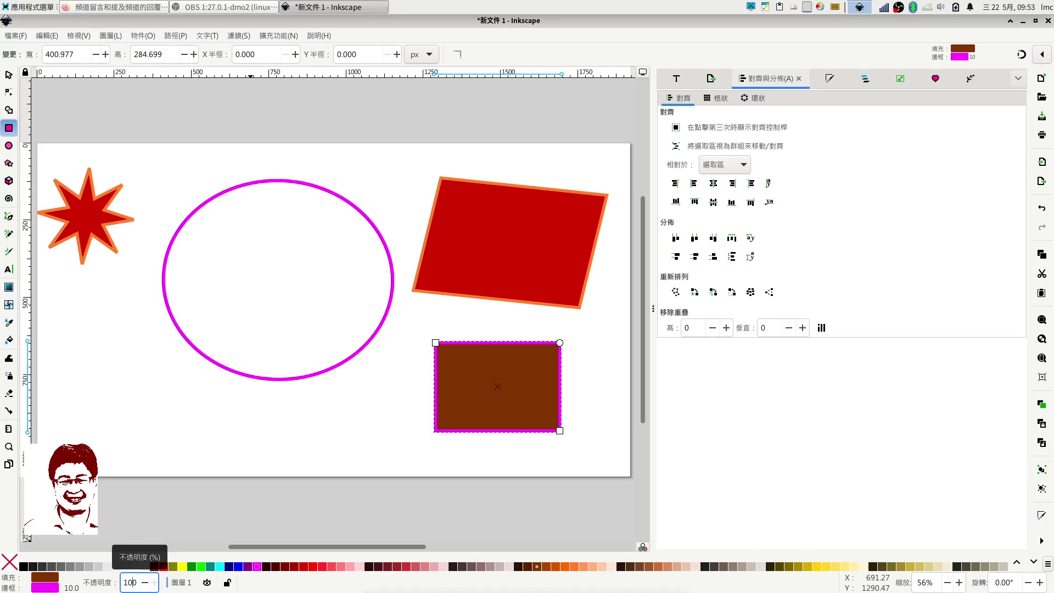
# Move the brown rectangle over the upper edge of the magenta ellipse
pyautogui.click(9, 74)
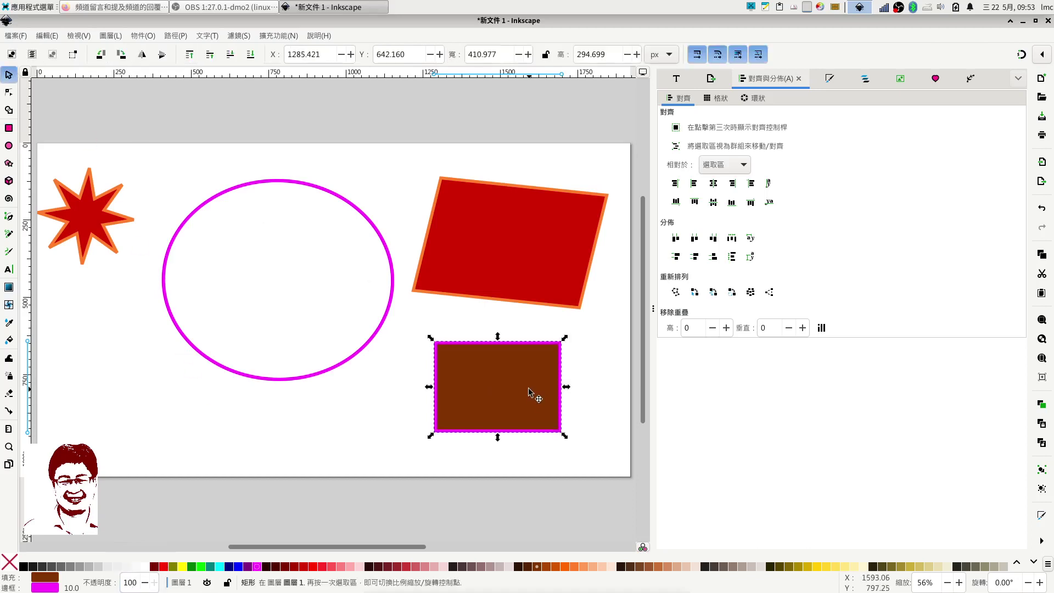
pyautogui.moveTo(528, 390); pyautogui.dragTo(291, 187)
# Lower the eight-pointed star's opacity to 0 and set it back to 100%
pyautogui.click(91, 233)
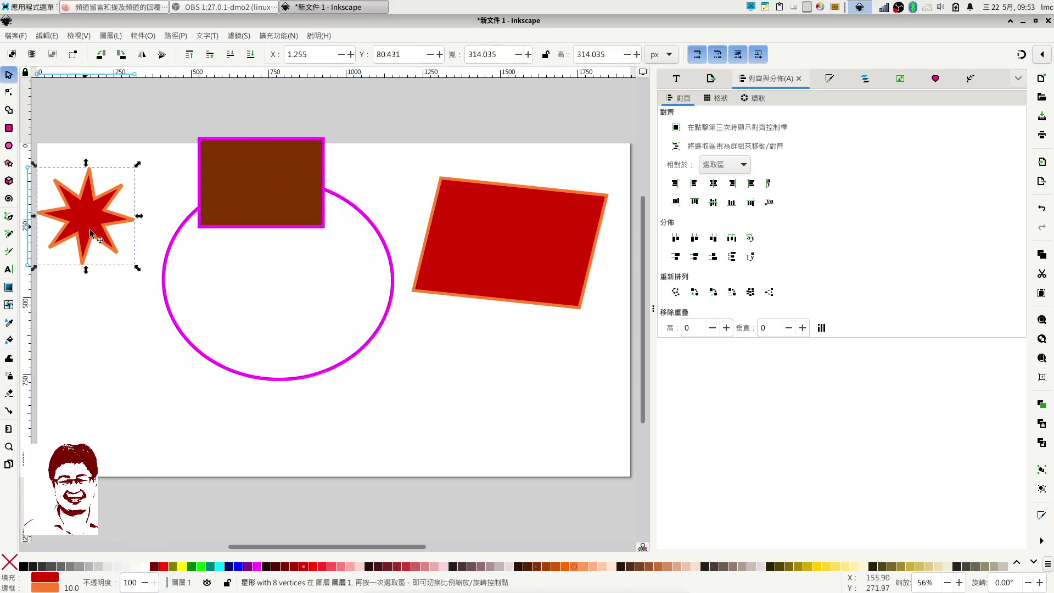
pyautogui.doubleClick(135, 580)
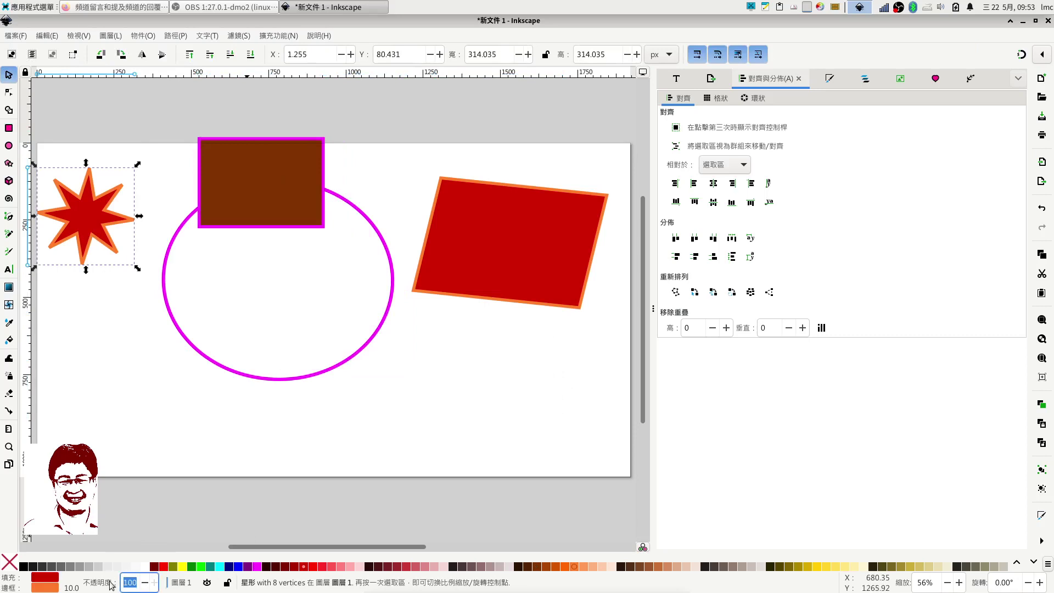
pyautogui.write('0')
pyautogui.press('Return')
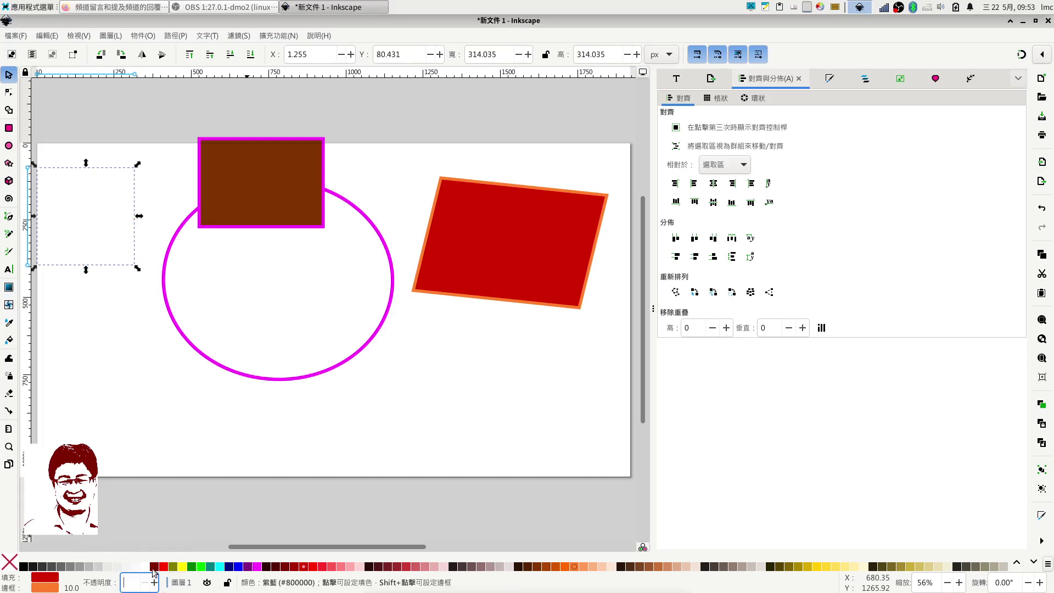
pyautogui.press('Return')
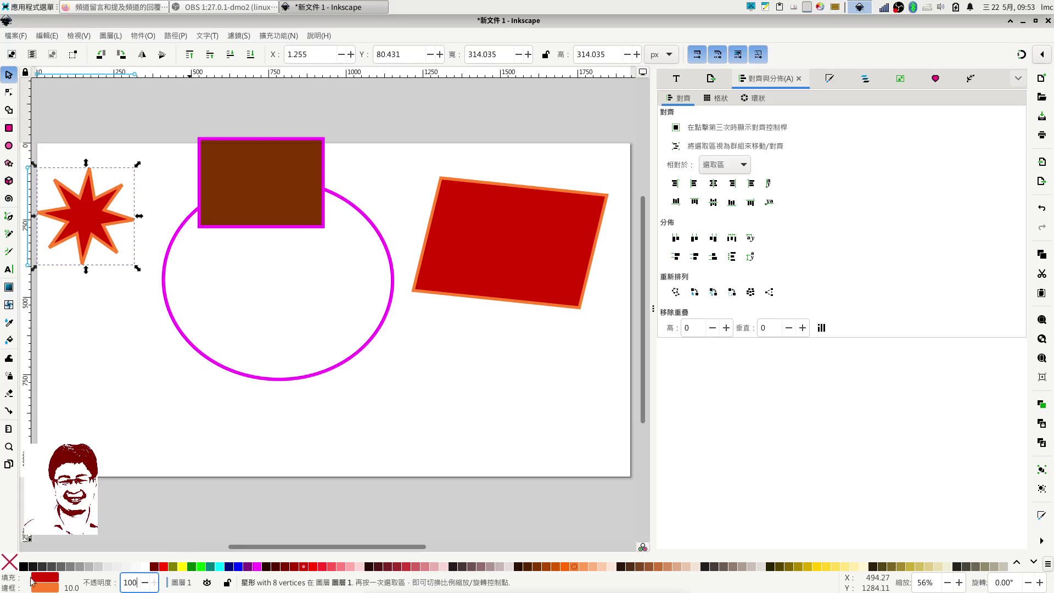
# Move the star down toward the page's lower-left corner and open its outline paint settings
pyautogui.moveTo(93, 218); pyautogui.dragTo(122, 401)
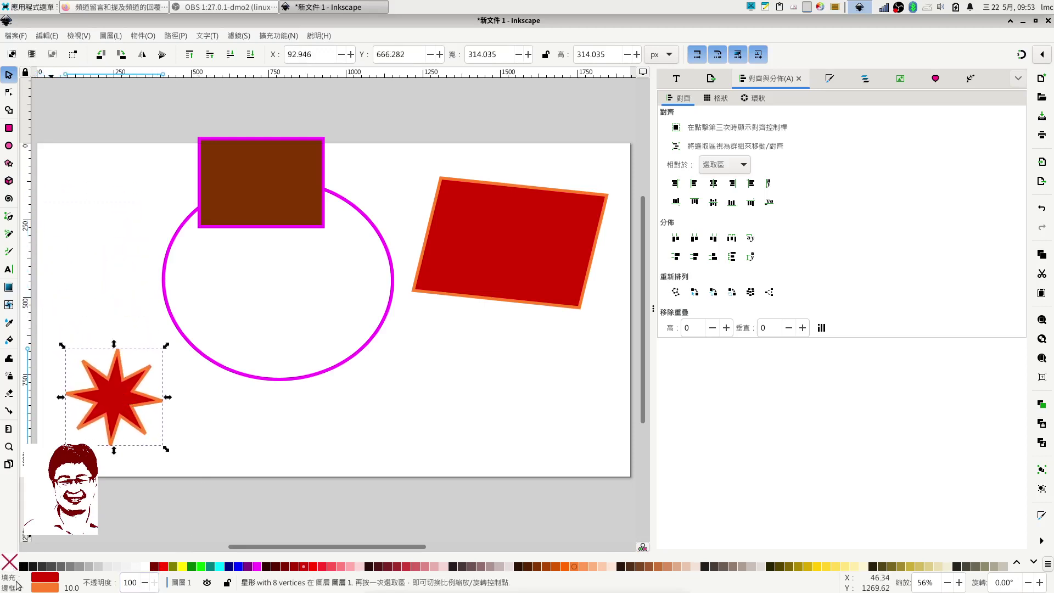
pyautogui.click(41, 591)
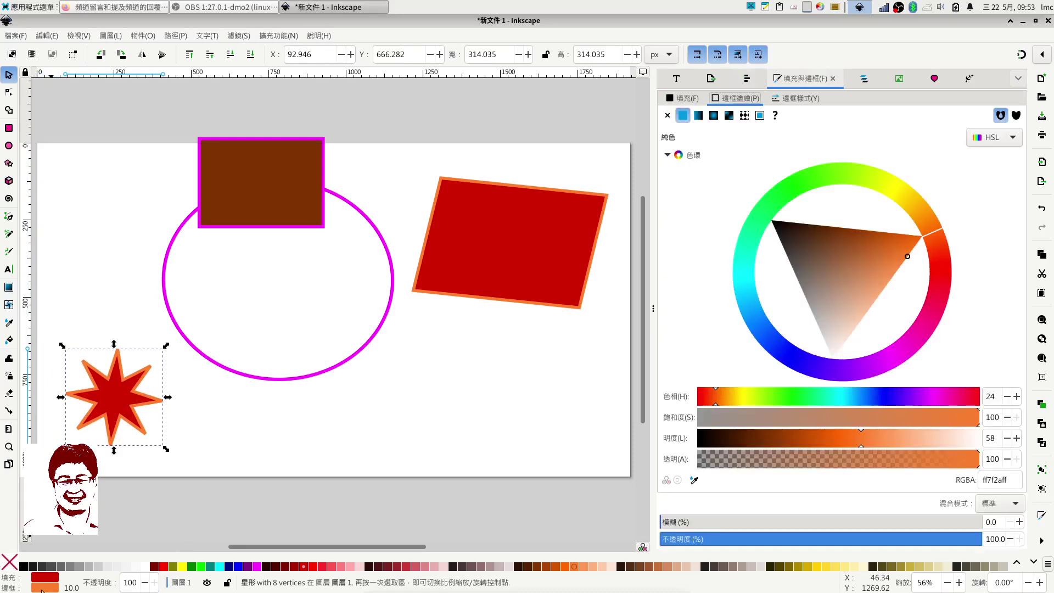
pyautogui.rightClick(42, 590)
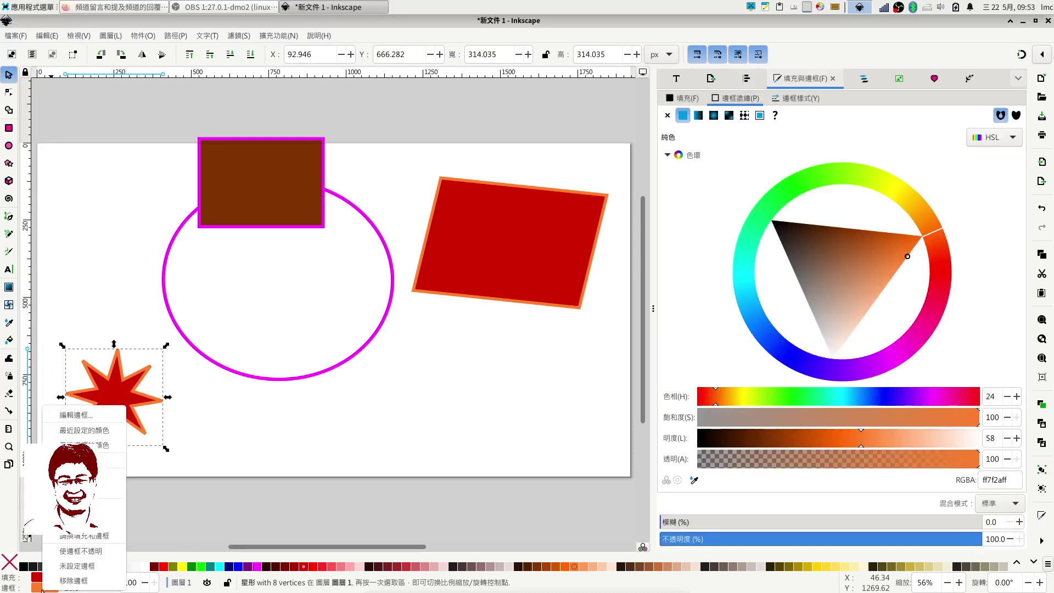
pyautogui.click(200, 499)
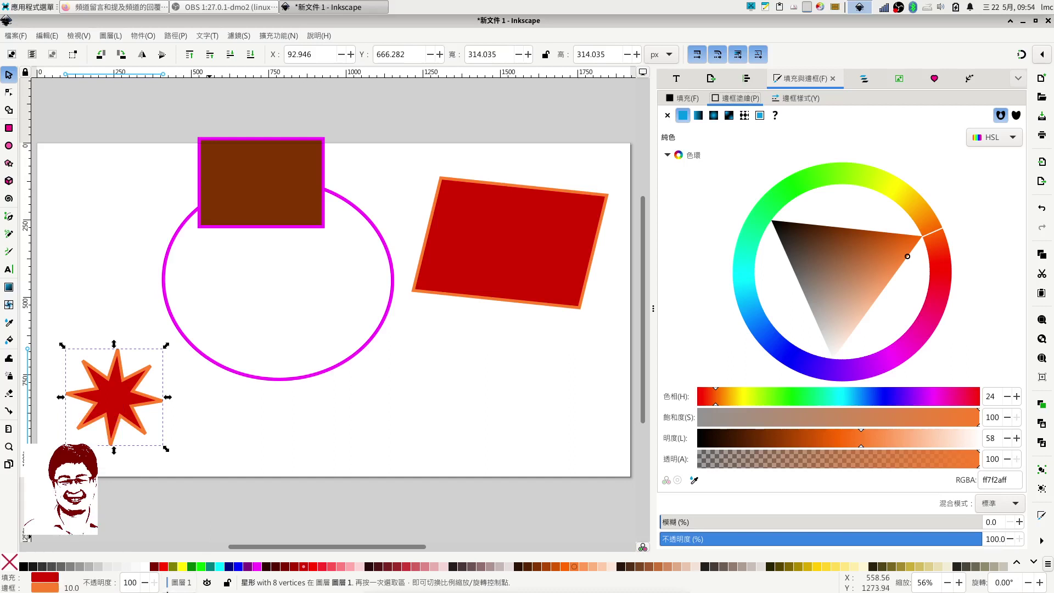
pyautogui.click(511, 241)
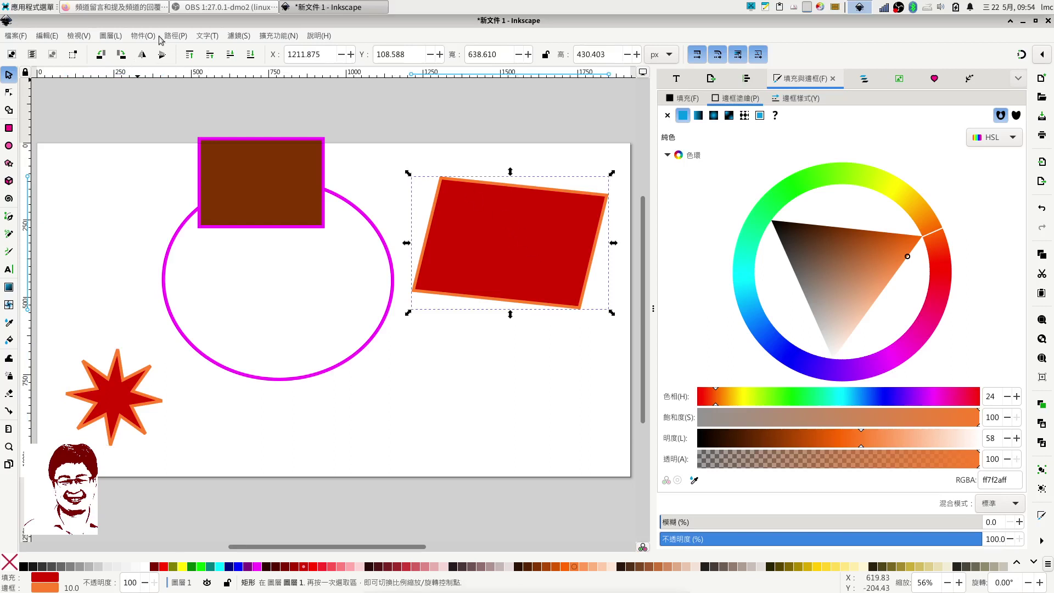
pyautogui.click(144, 36)
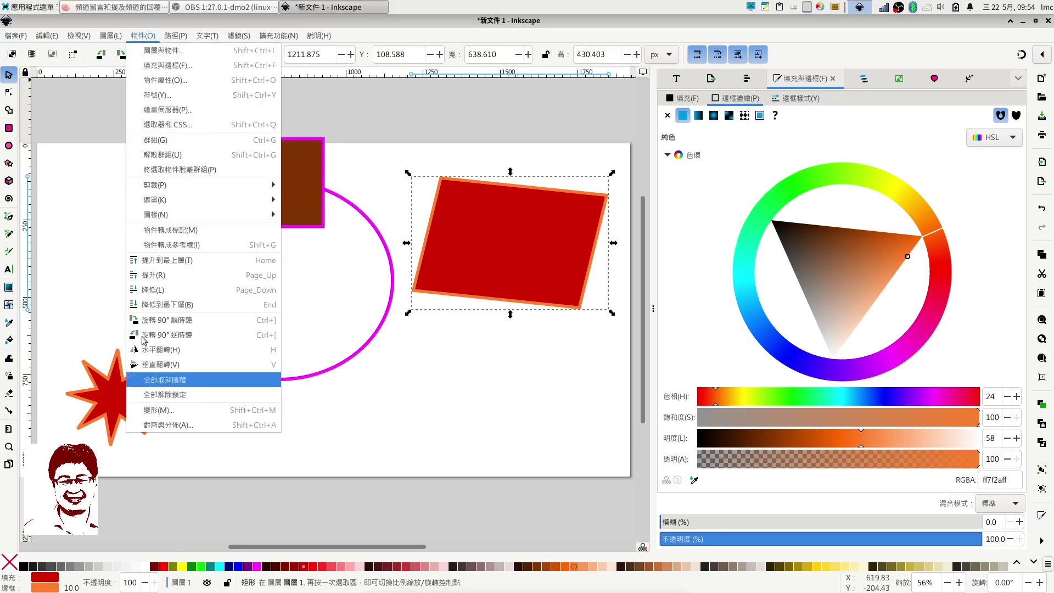
pyautogui.moveTo(184, 37)
pyautogui.moveTo(147, 37)
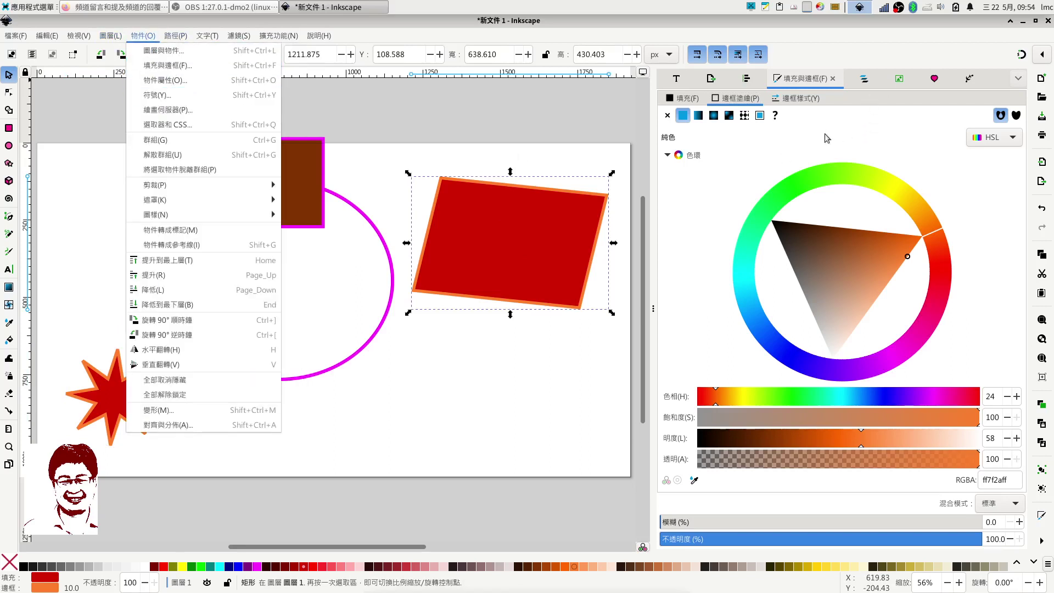
pyautogui.click(810, 80)
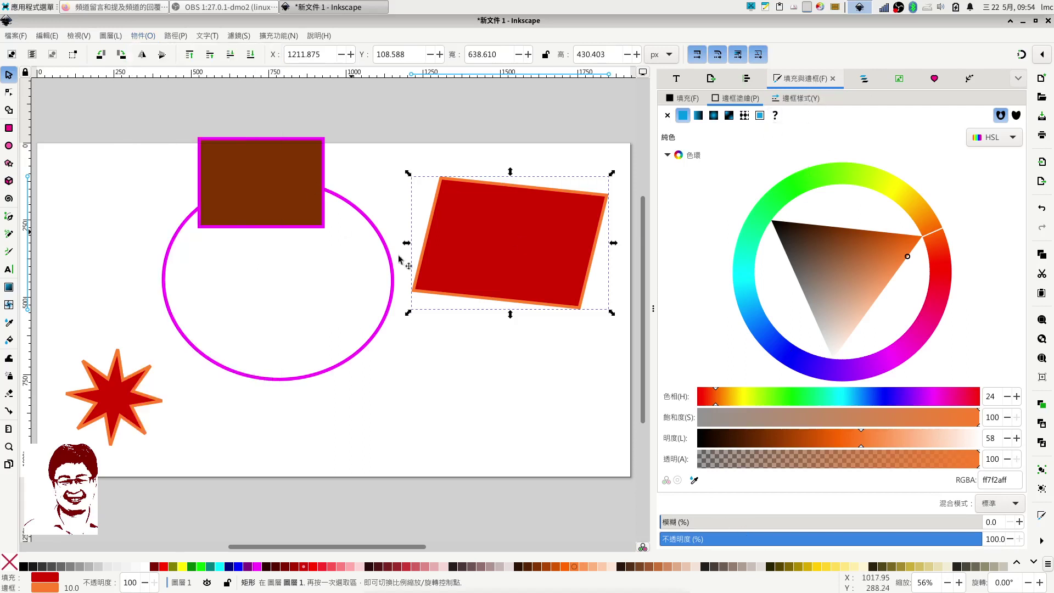
# Lower the alpha of the skewed red rectangle's outline to 0 and bring it back to 100
pyautogui.click(510, 245)
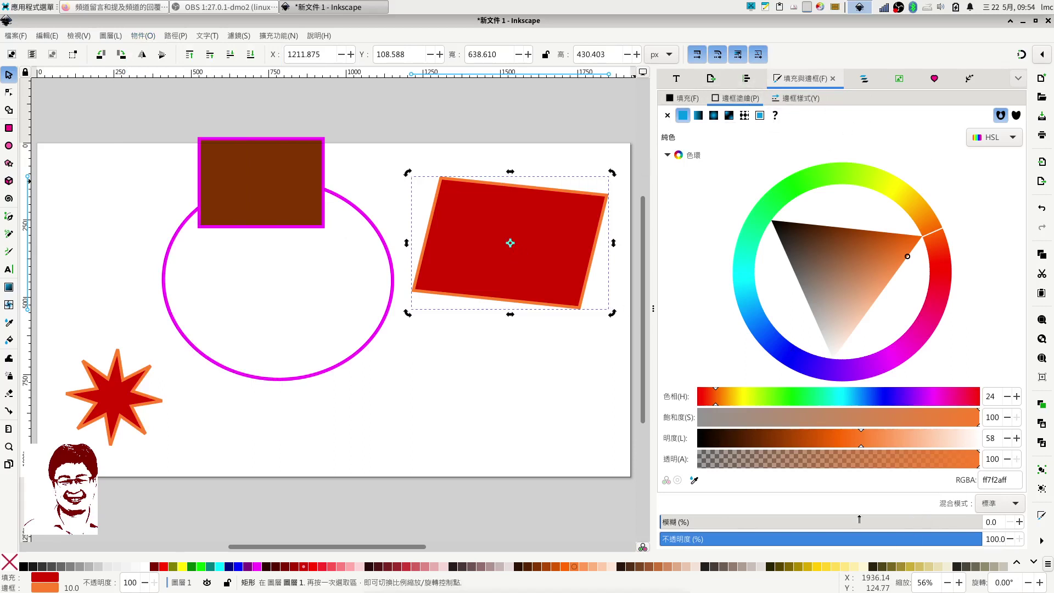
pyautogui.moveTo(975, 463); pyautogui.dragTo(672, 461)
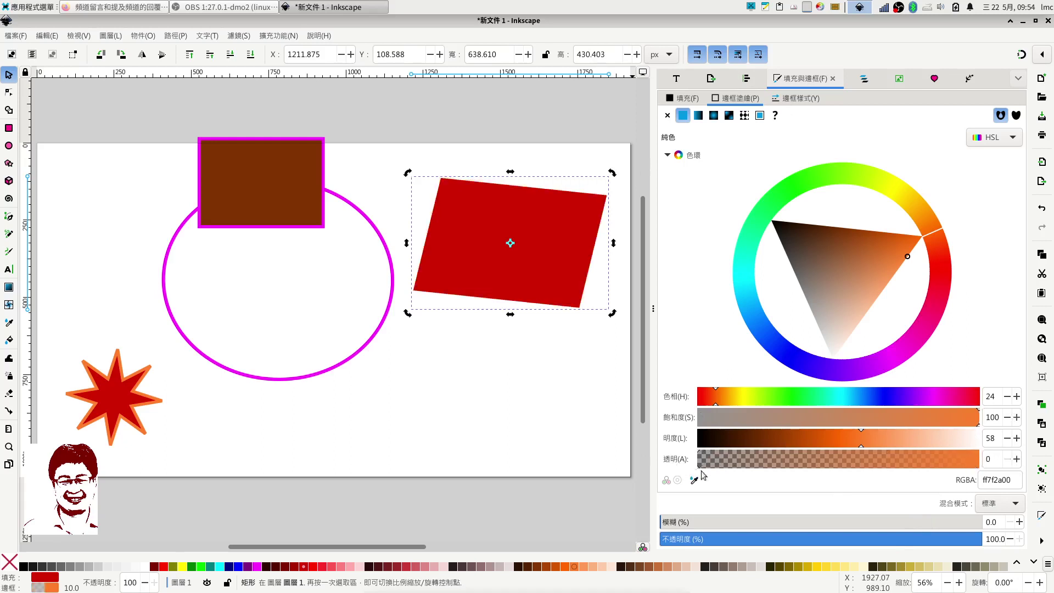
pyautogui.moveTo(822, 465)
pyautogui.mouseDown()
pyautogui.moveTo(683, 463)
pyautogui.moveTo(659, 450)
pyautogui.mouseUp()
pyautogui.click(724, 461)
pyautogui.moveTo(833, 465); pyautogui.dragTo(994, 466)
# Set the alpha of the skewed rectangle's red fill to 0 and deselect the rectangle
pyautogui.click(687, 99)
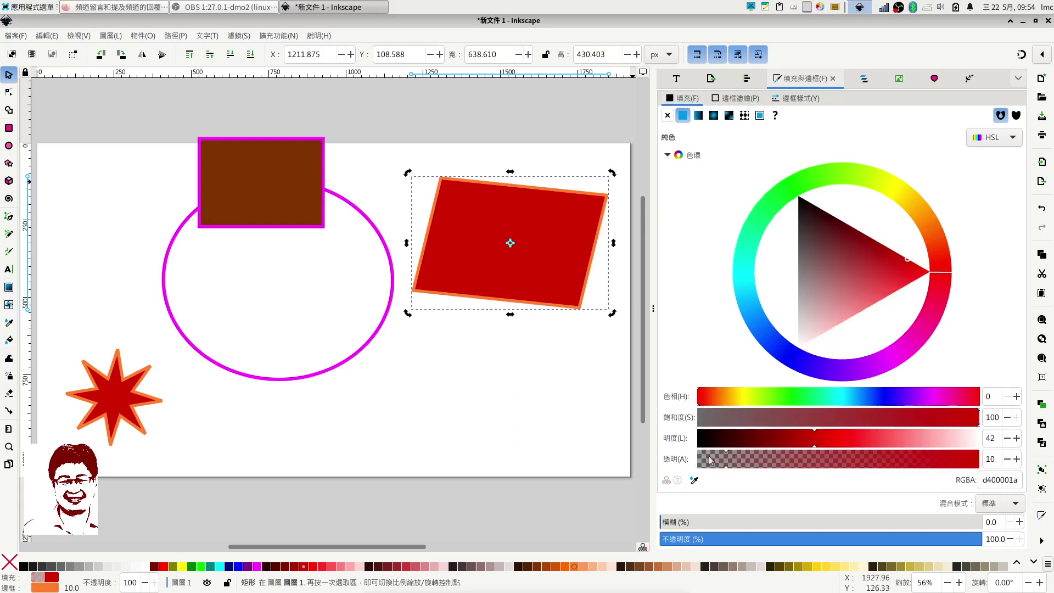
pyautogui.click(671, 462)
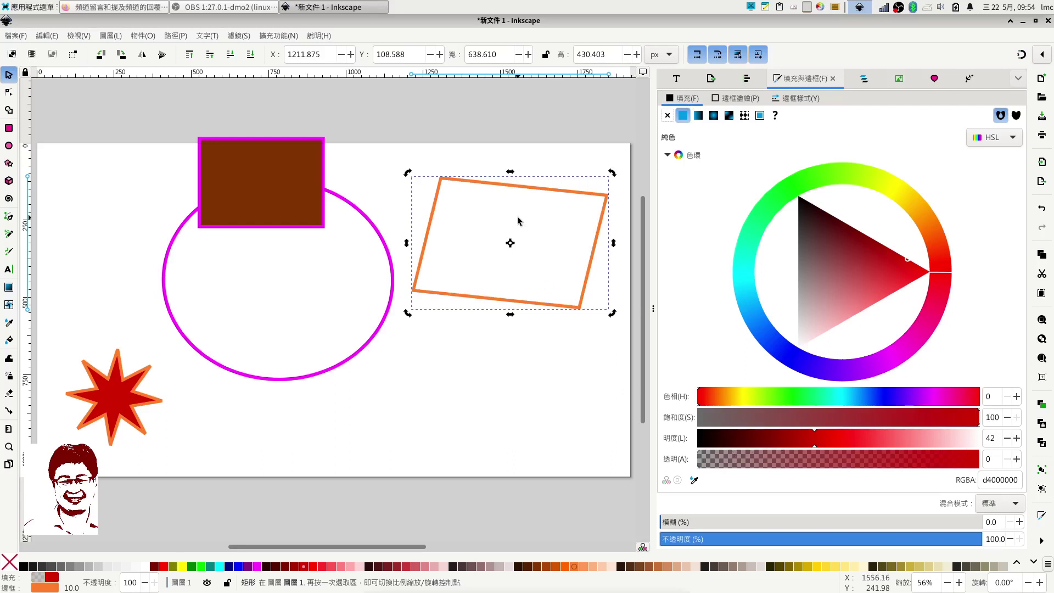
pyautogui.click(495, 393)
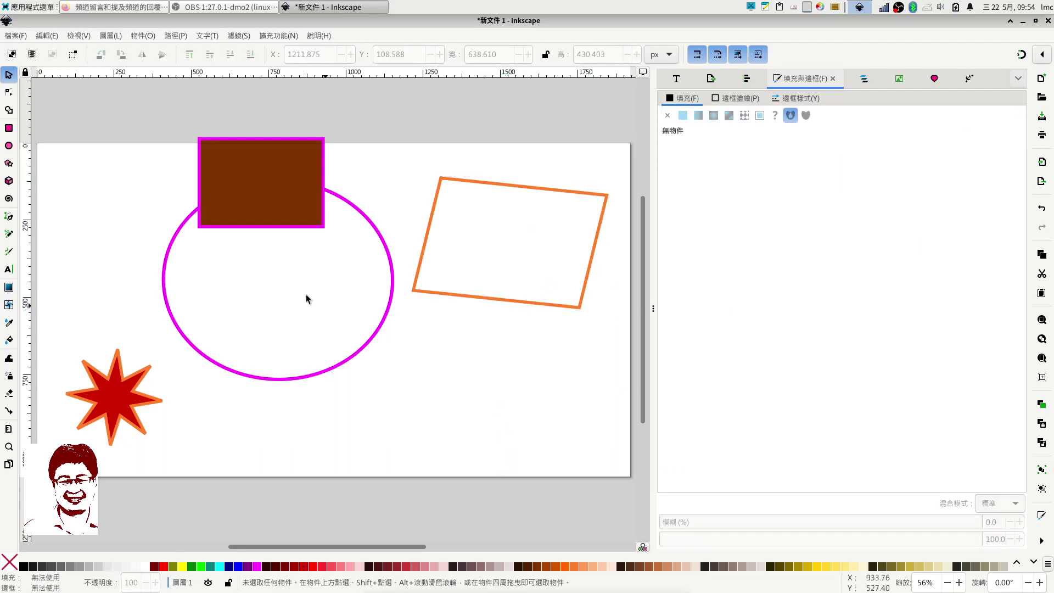
# Draw an ellipse with radii of about 232 × 218 px below the skewed rectangle, with a light-red ff5555 fill at alpha 100 and a red outline
pyautogui.click(9, 147)
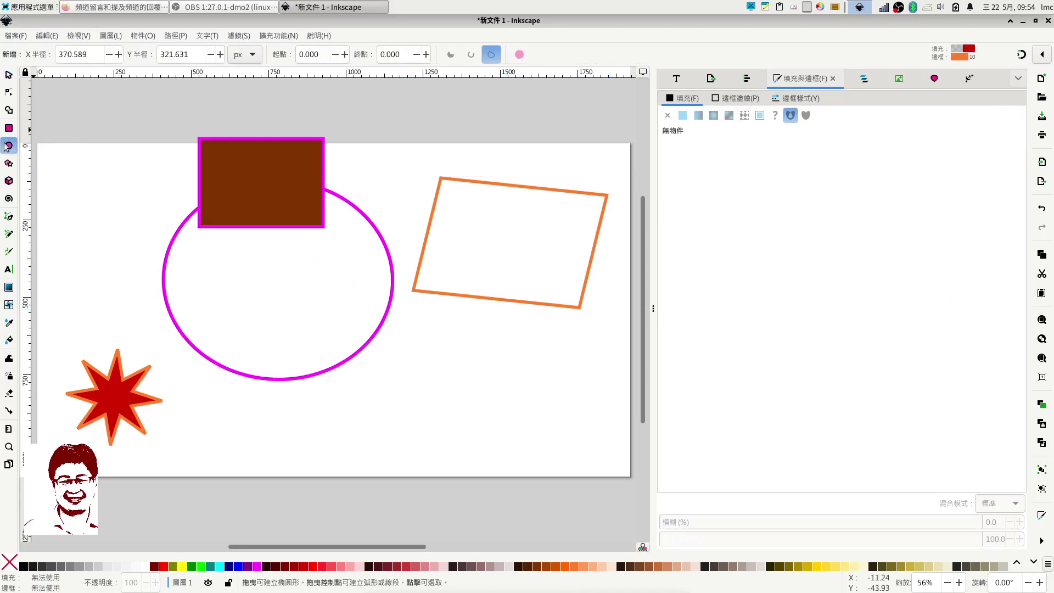
pyautogui.moveTo(416, 323); pyautogui.dragTo(561, 460)
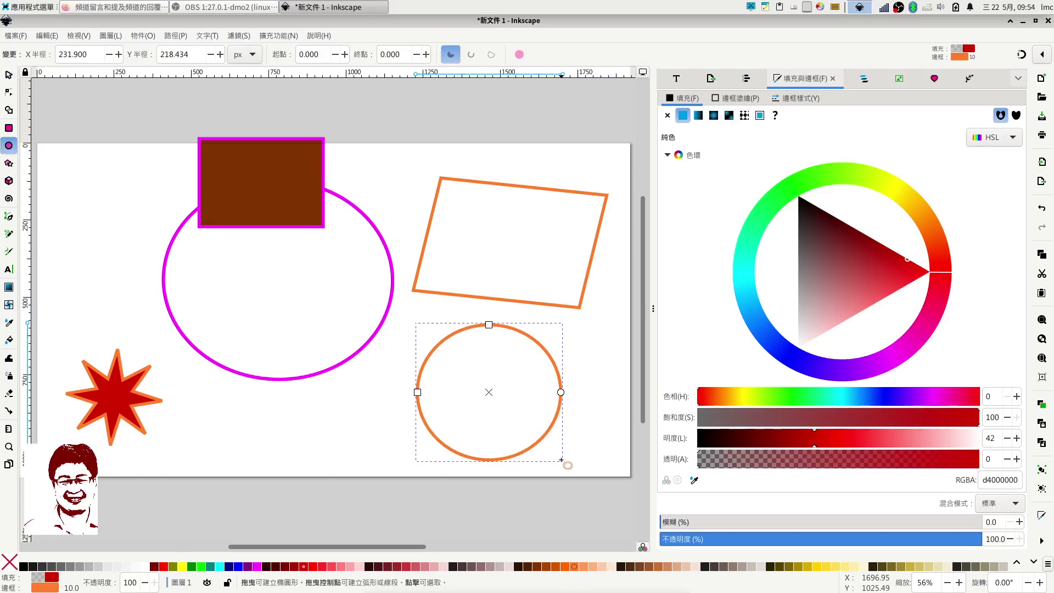
pyautogui.click(331, 567)
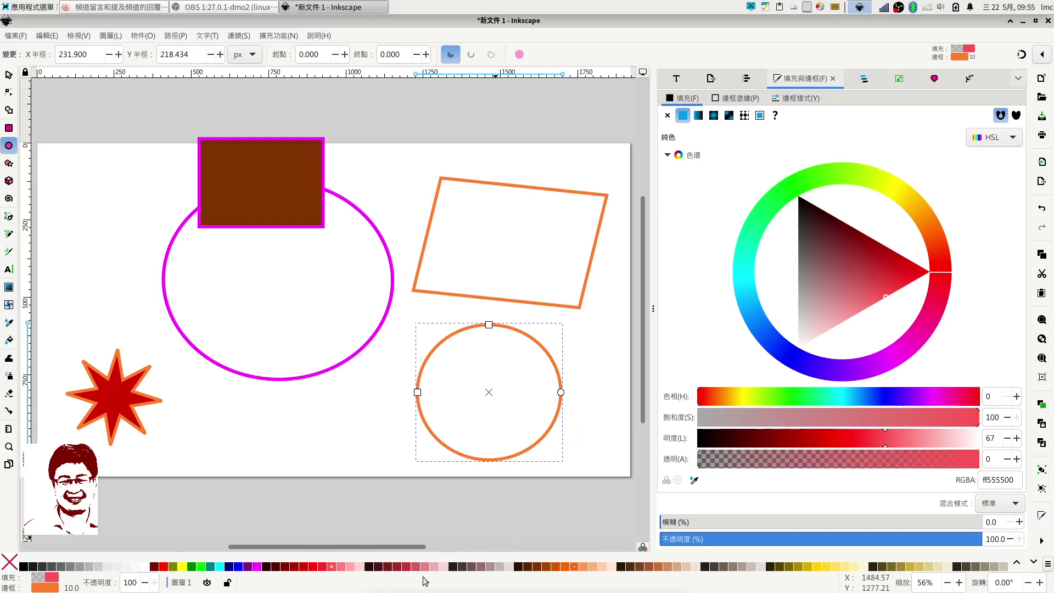
pyautogui.keyDown('shift'); pyautogui.click(312, 567); pyautogui.keyUp('shift')
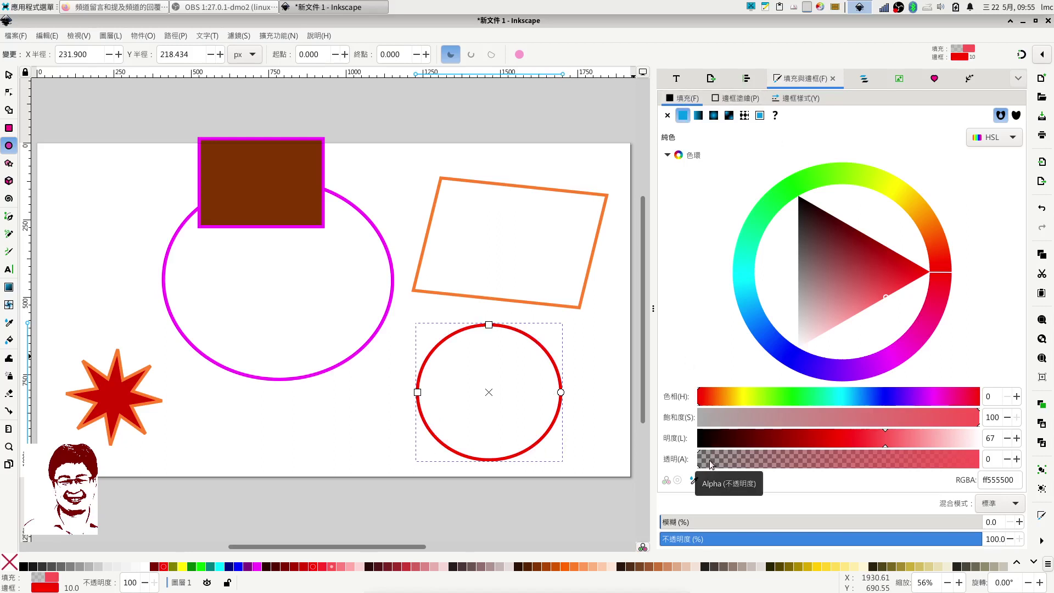
pyautogui.moveTo(711, 464); pyautogui.dragTo(994, 471)
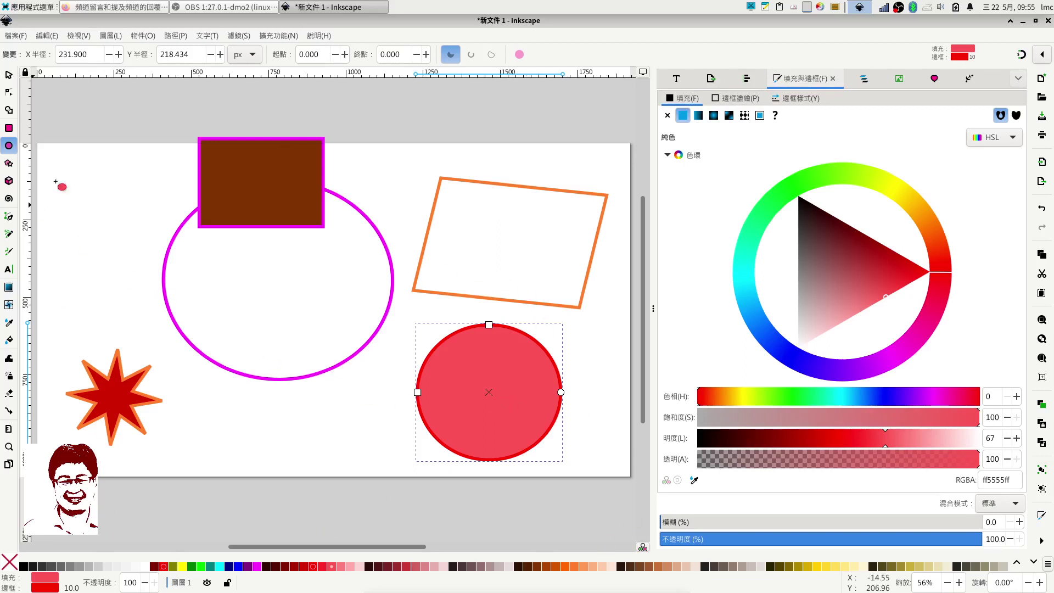
# Try the light-red ellipse at an opacity of 0 and at 50%
pyautogui.click(8, 77)
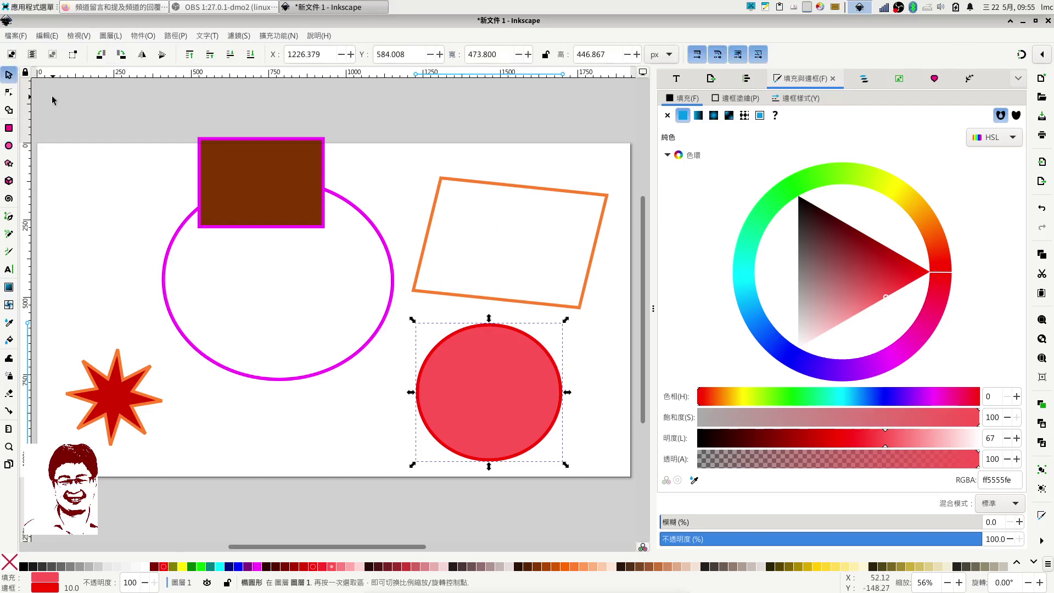
pyautogui.click(492, 384)
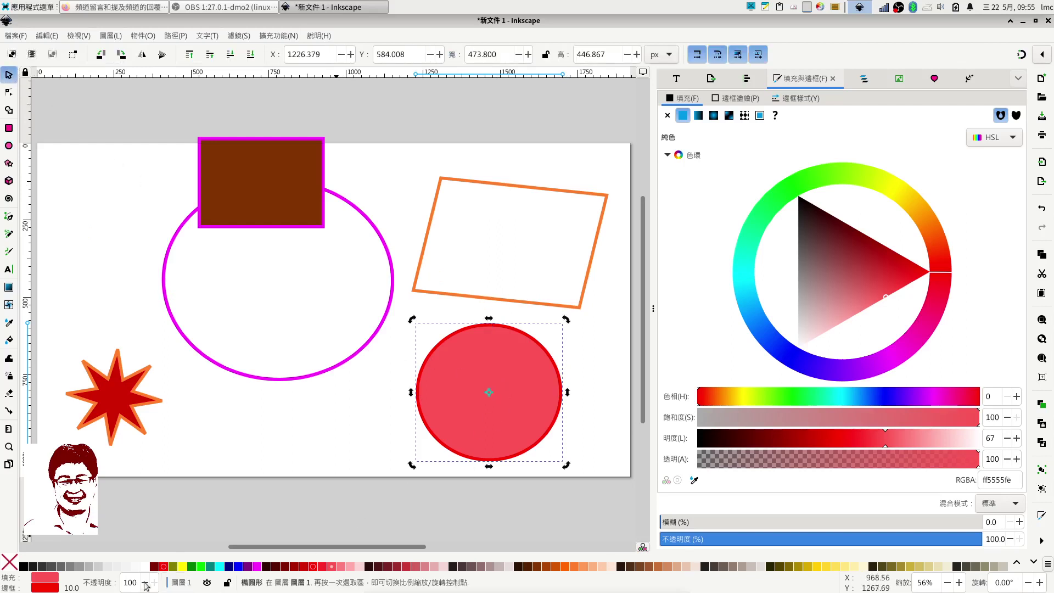
pyautogui.moveTo(137, 582); pyautogui.dragTo(128, 581)
pyautogui.write('0')
pyautogui.press('Return')
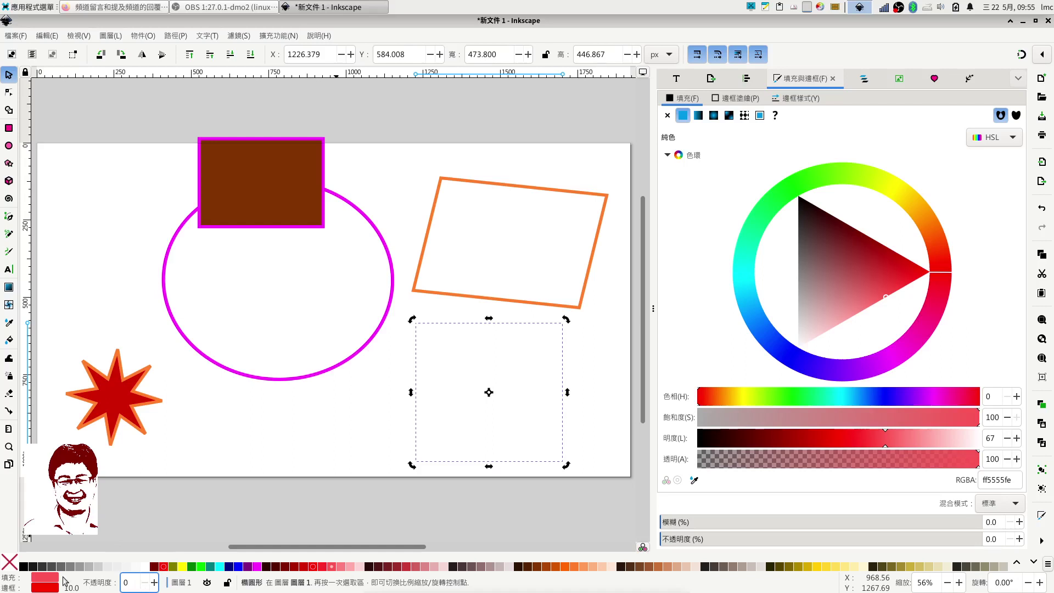
pyautogui.press('BackSpace')
pyautogui.press('Return')
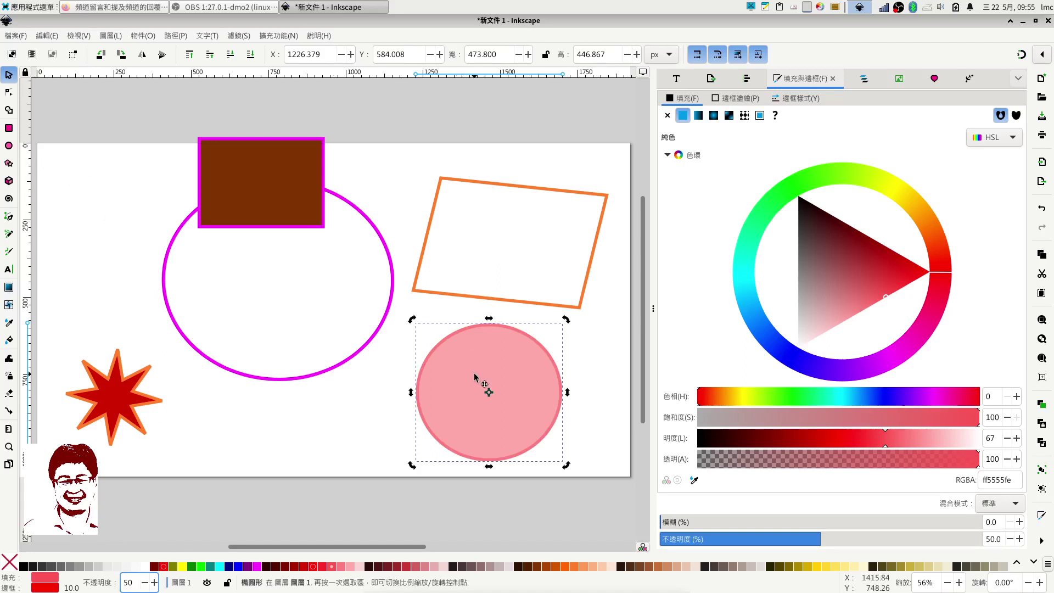
# Move the light-red ellipse over the brown rectangle's corner and back down below the skewed rectangle's lower-left corner
pyautogui.moveTo(475, 378); pyautogui.dragTo(324, 208)
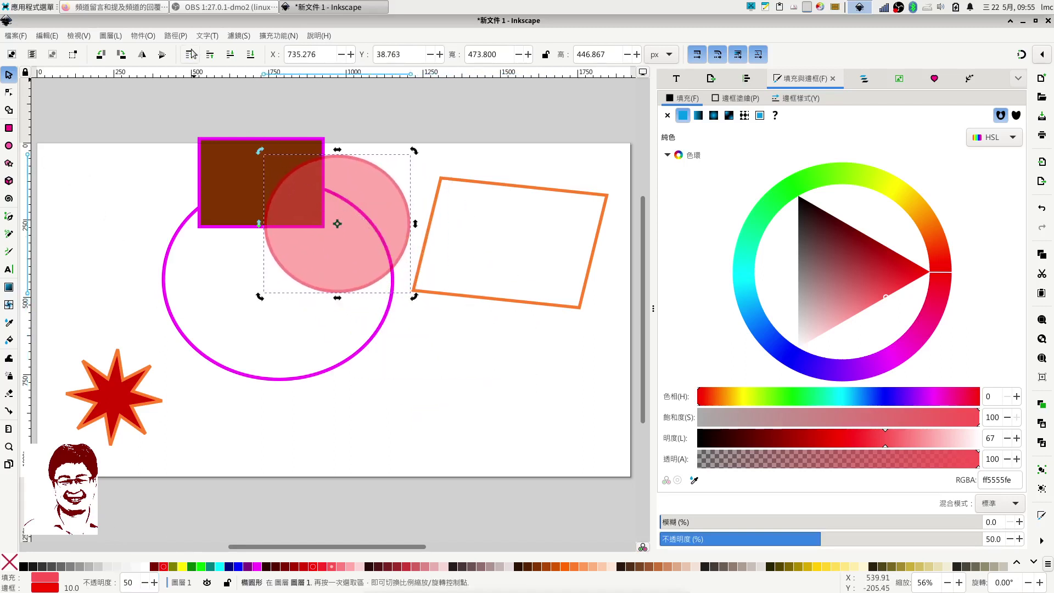
pyautogui.moveTo(320, 261); pyautogui.dragTo(446, 406)
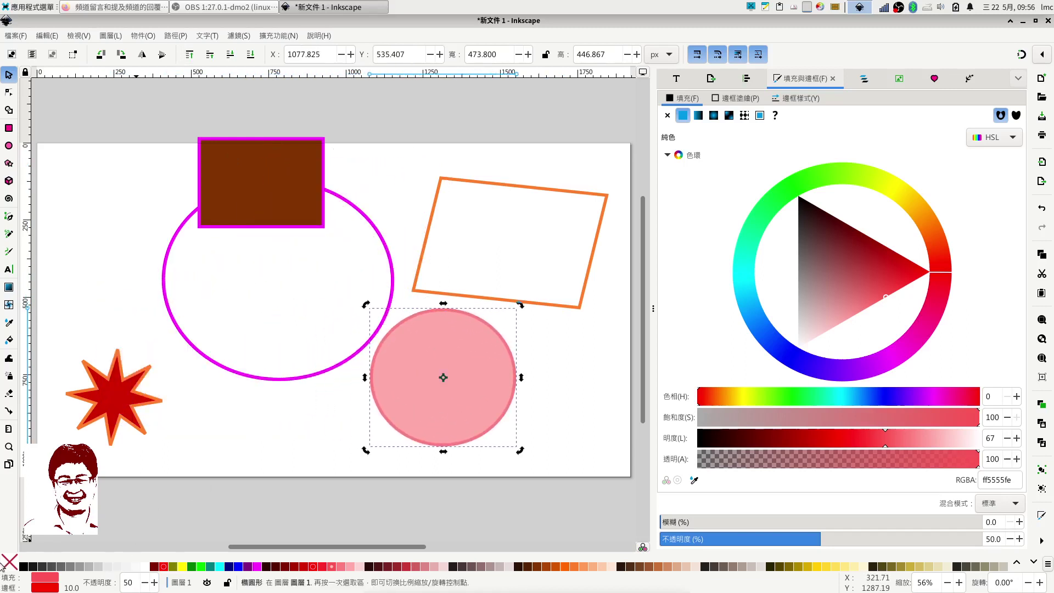
# Remove the light-red ellipse's fill, keep its outline, and set its opacity to 100%
pyautogui.click(13, 562)
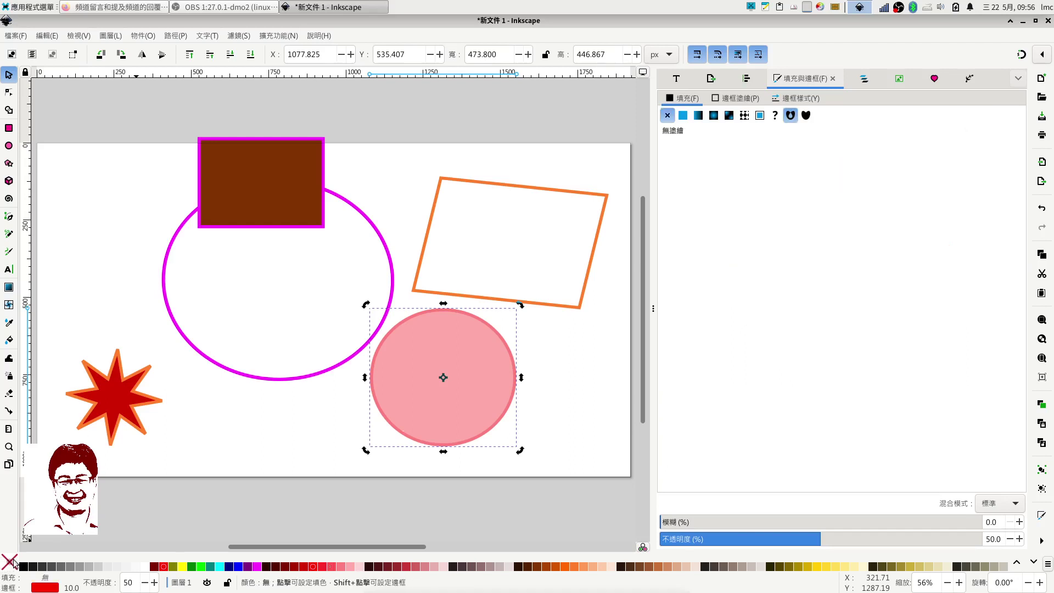
pyautogui.rightClick(44, 589)
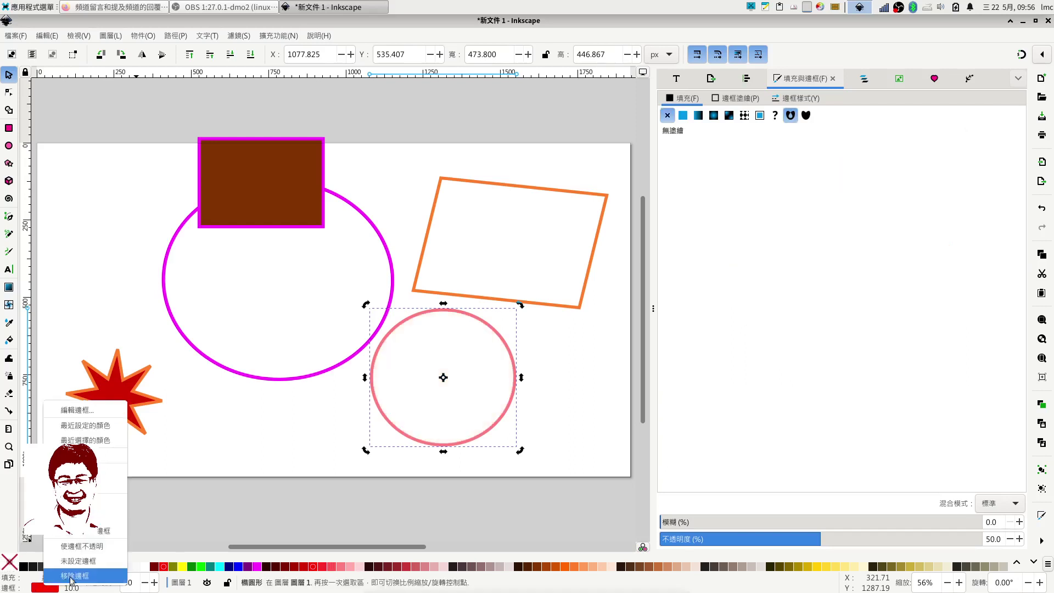
pyautogui.click(308, 415)
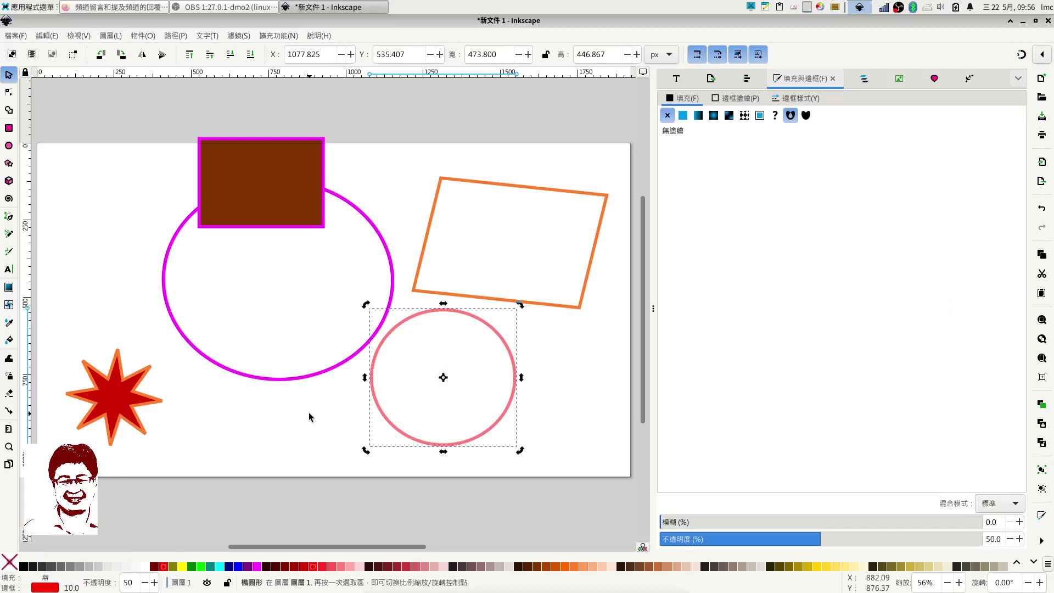
pyautogui.click(499, 327)
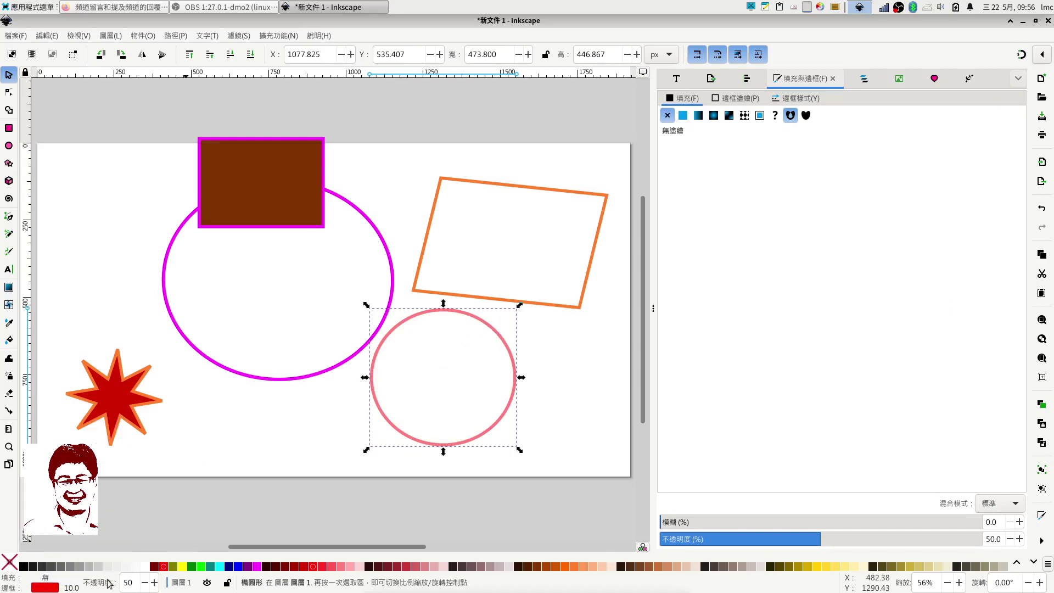
pyautogui.doubleClick(134, 580)
pyautogui.press('Return')
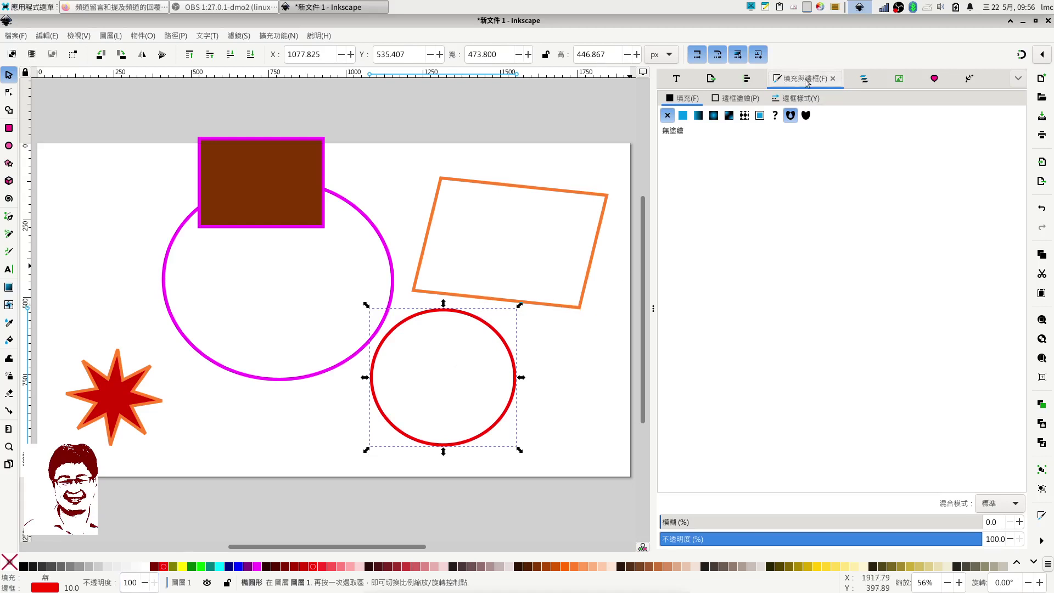
# Select the red-outlined ellipse and the orange-outlined skewed rectangle in turn to compare their fill settings
pyautogui.click(503, 336)
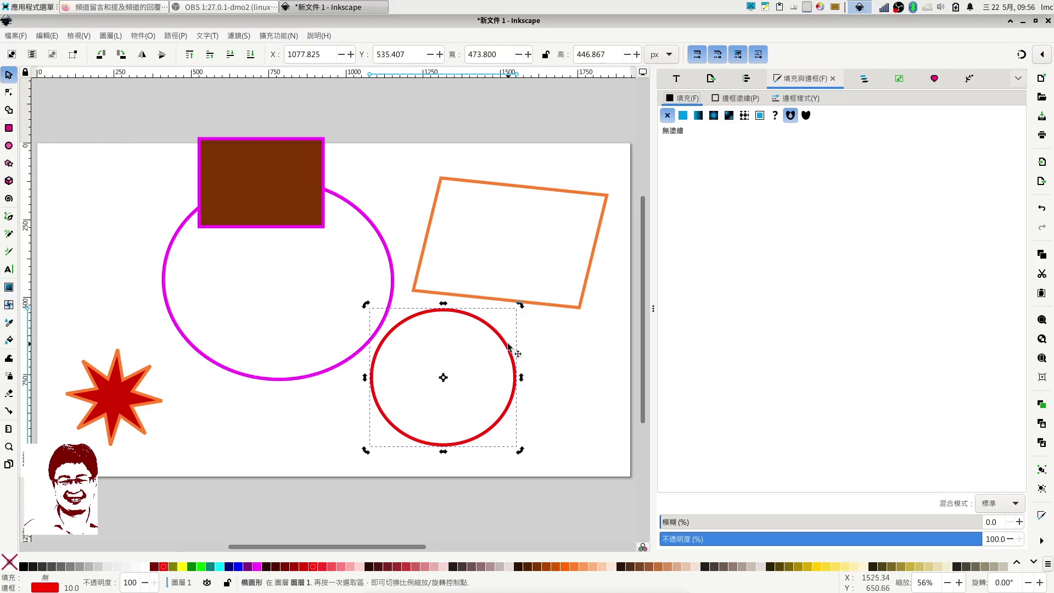
pyautogui.click(512, 186)
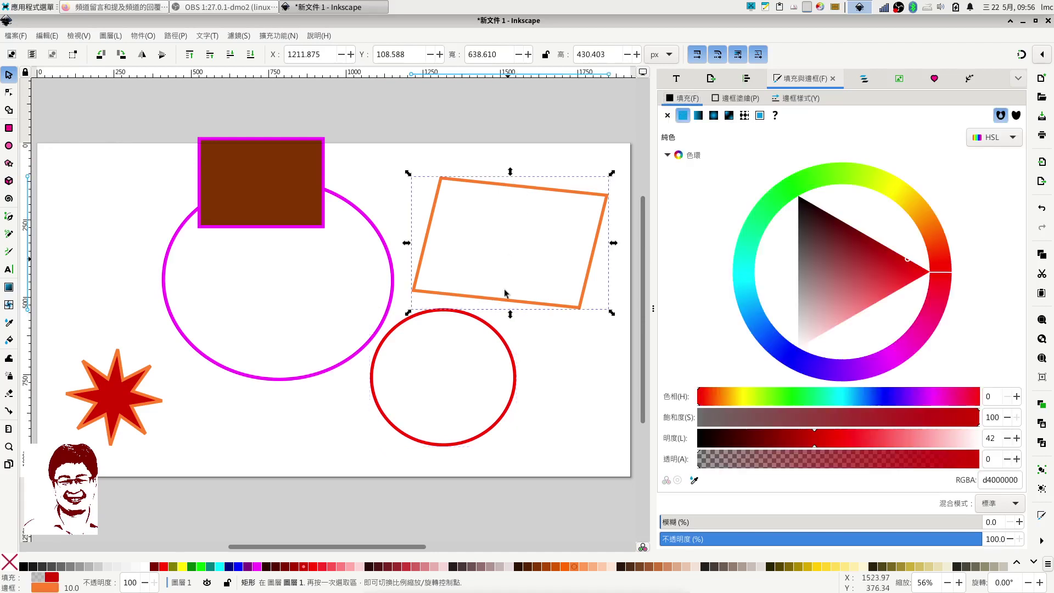
# Give the red-outlined ellipse below the skewed rectangle a flat fill with RGBA e13838ff, saturation 74, lightness 55 and fill alpha 100
pyautogui.click(507, 362)
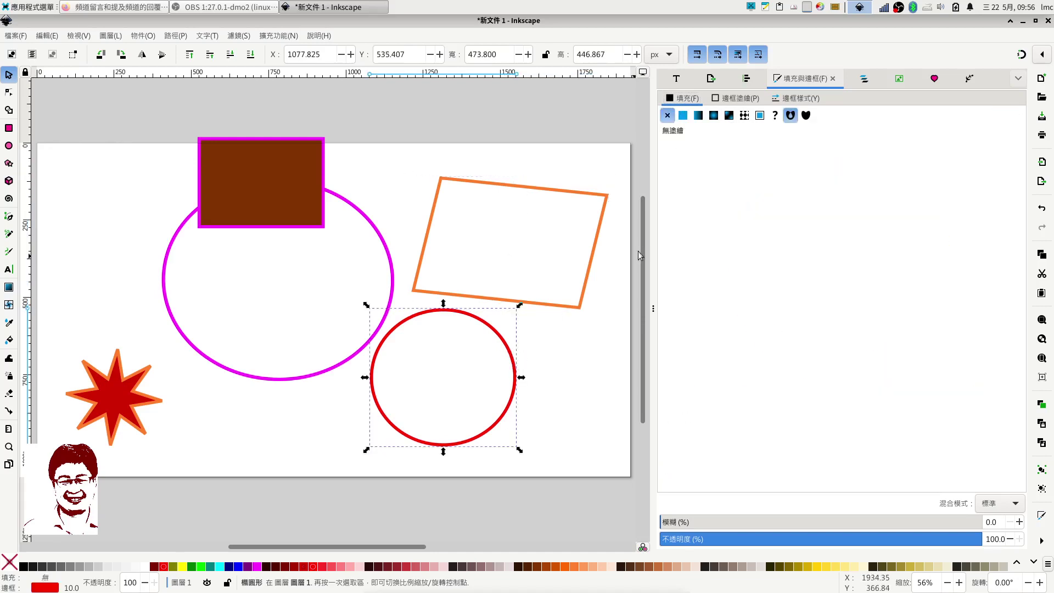
pyautogui.click(684, 116)
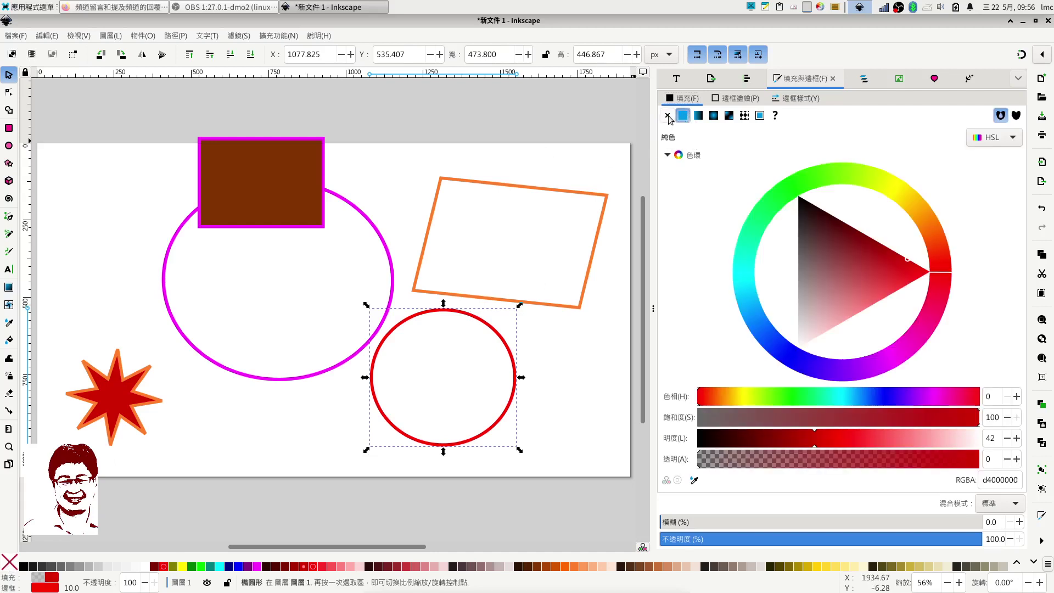
pyautogui.click(673, 117)
pyautogui.click(683, 116)
pyautogui.click(886, 280)
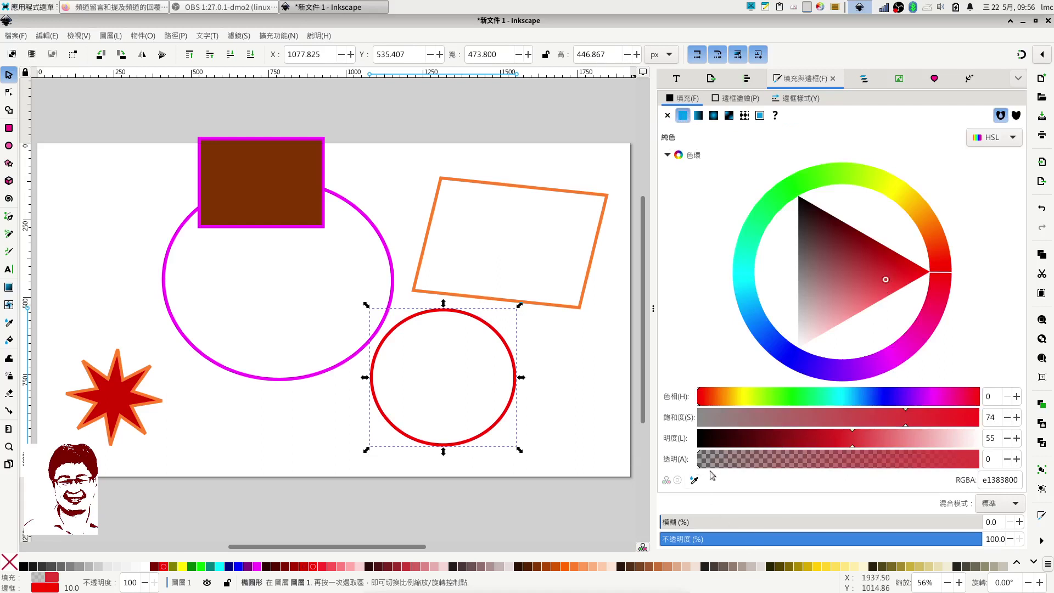
pyautogui.moveTo(705, 463); pyautogui.dragTo(990, 465)
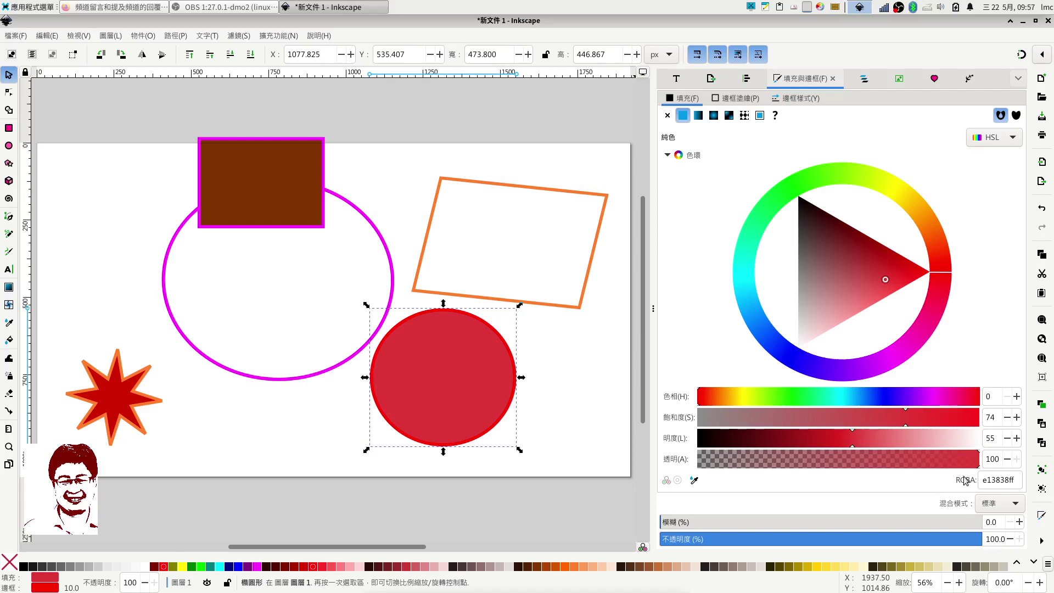
# Remove the ellipse's fill entirely and reapply its flat red fill
pyautogui.click(667, 115)
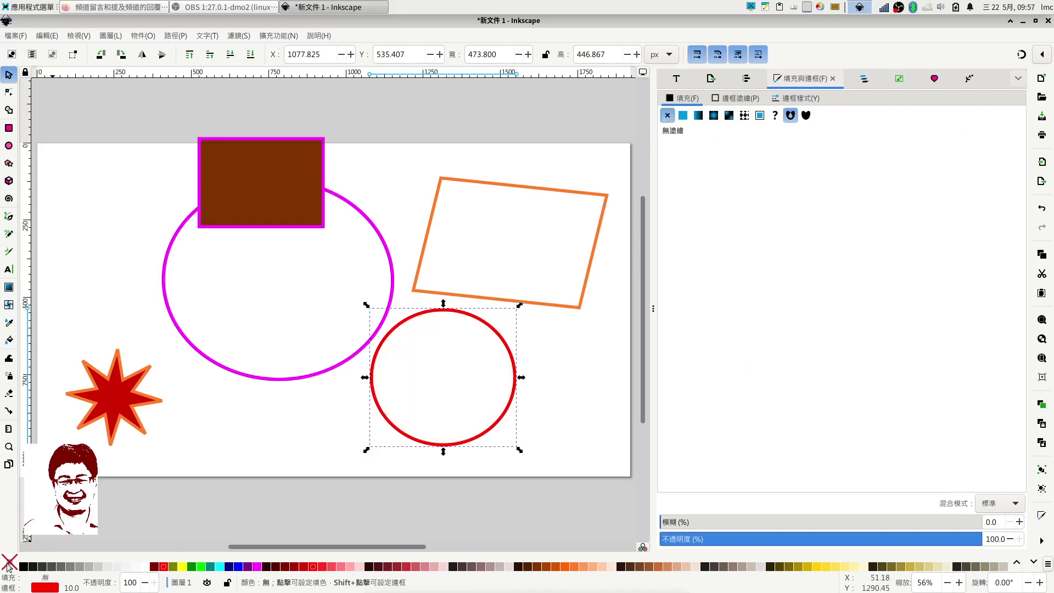
pyautogui.click(683, 115)
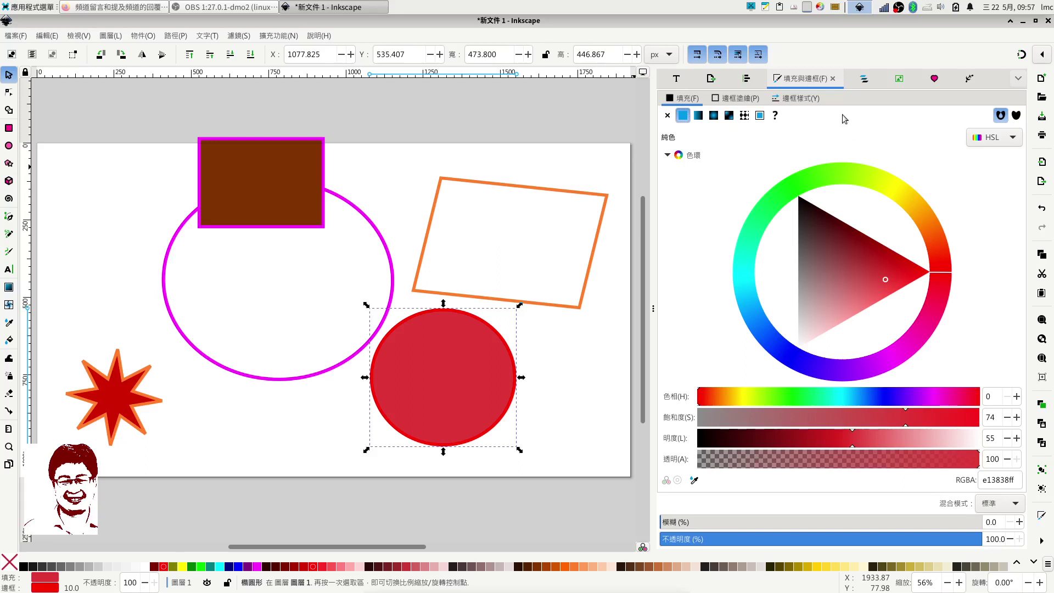
pyautogui.rightClick(899, 7)
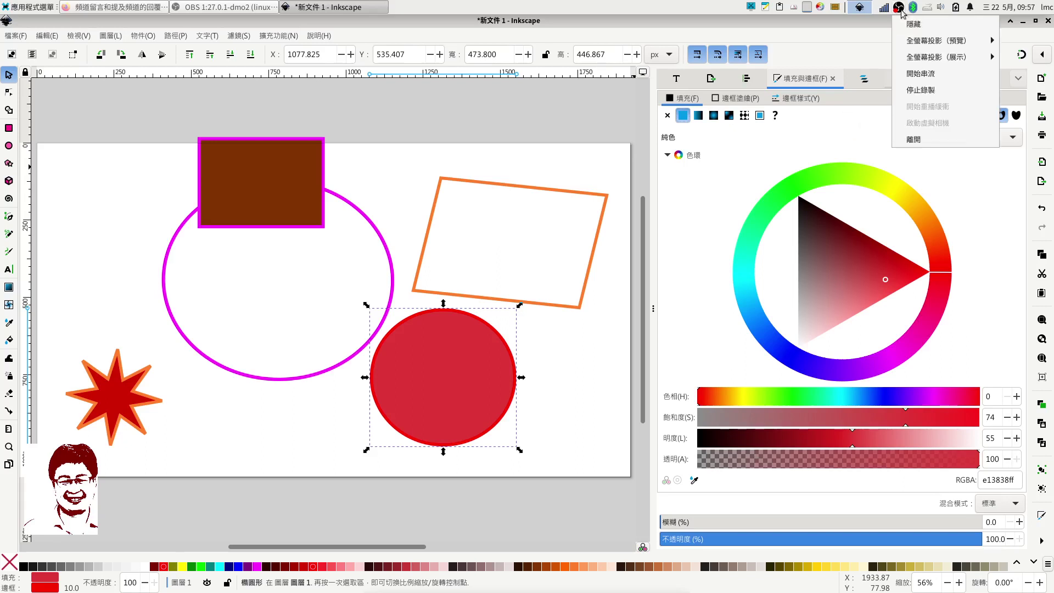